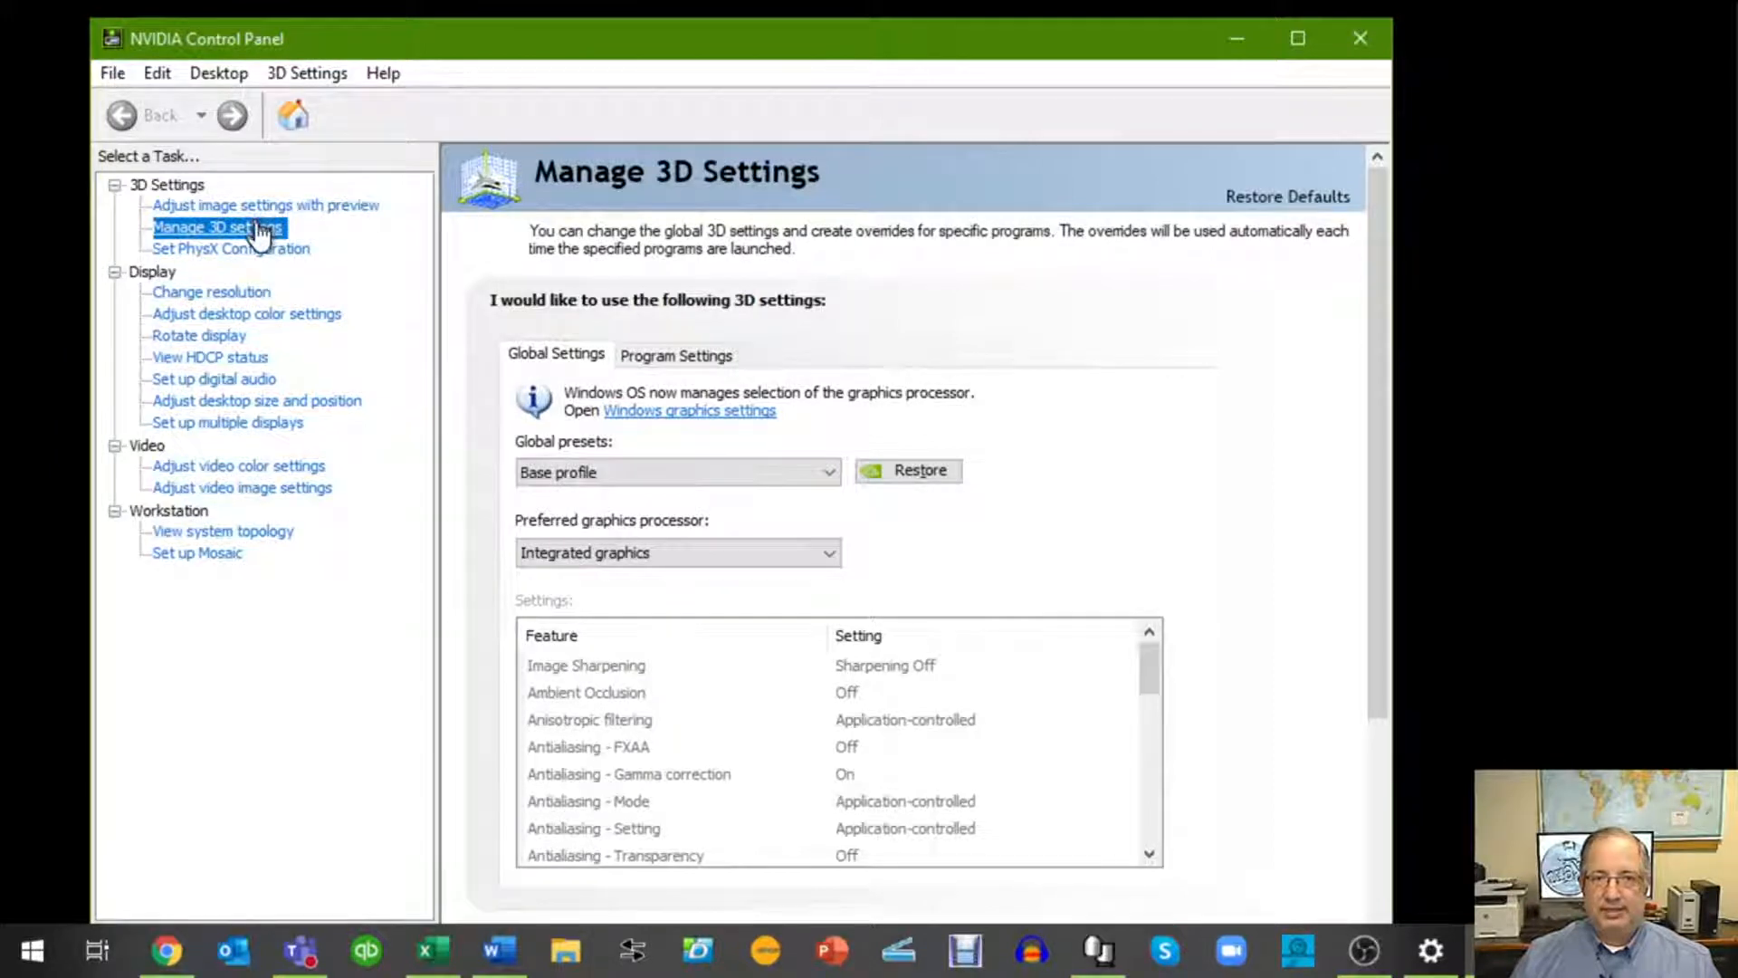
# Step: Remove the existing evofinderclient Evidence Finder entry from the program-specific 3D settings
pyautogui.click(668, 360)
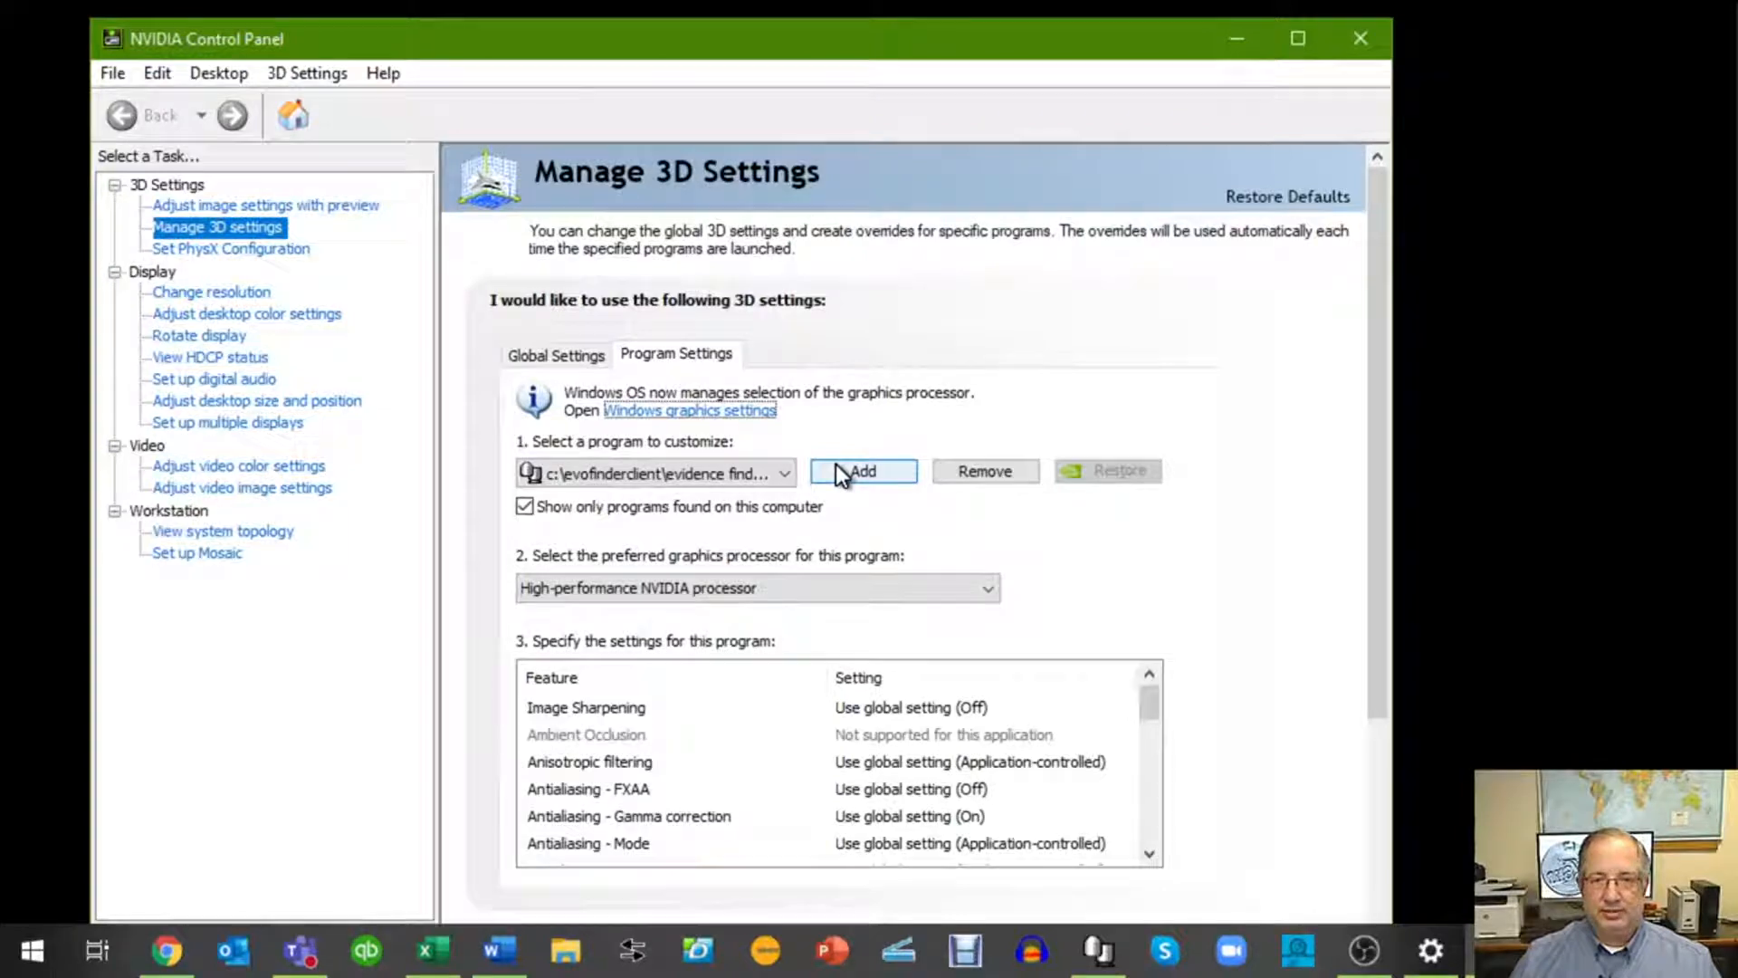
pyautogui.click(786, 472)
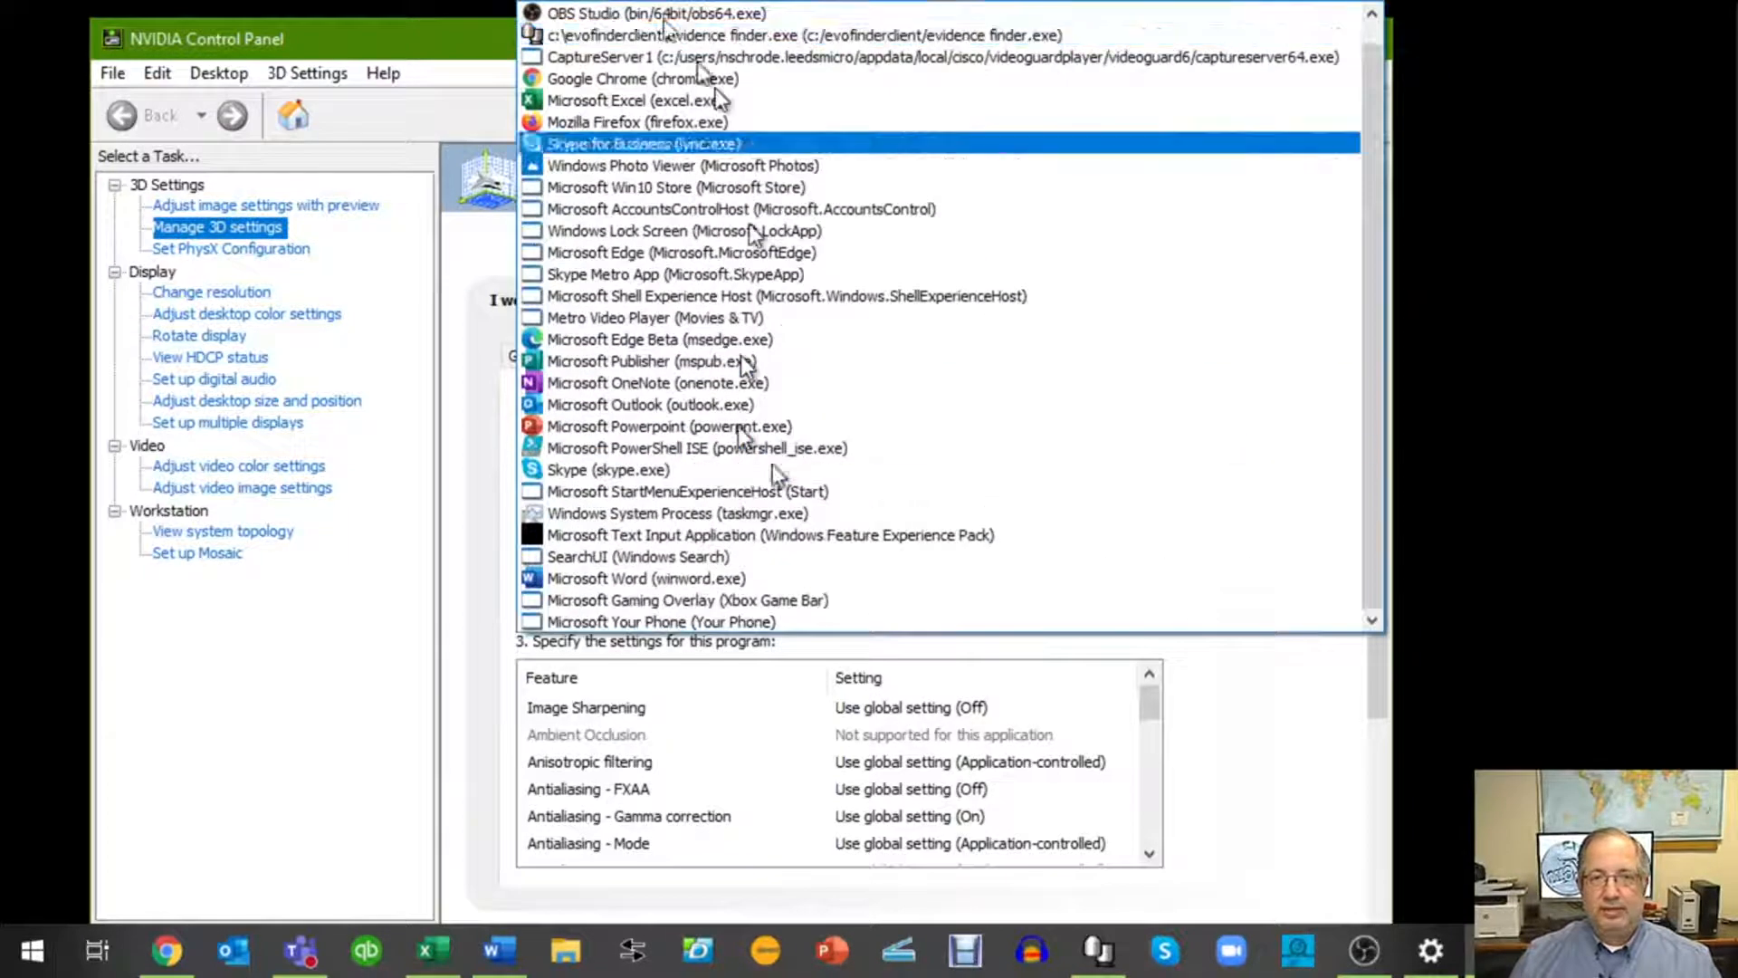
pyautogui.click(1233, 765)
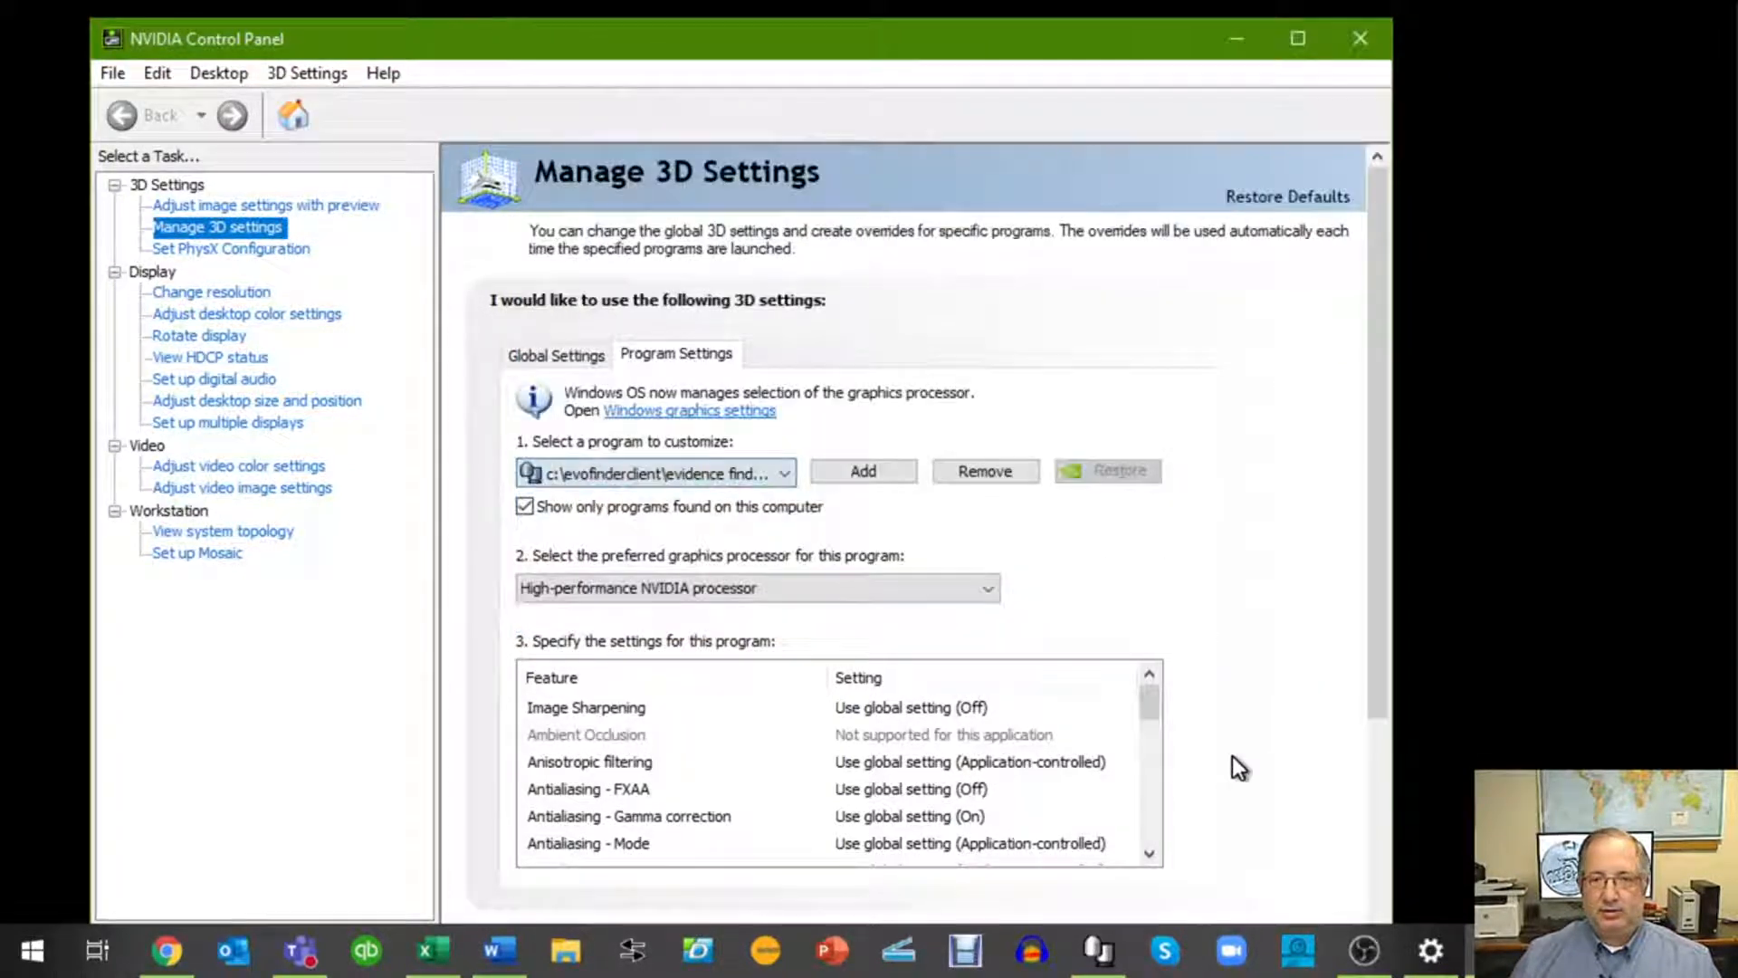
pyautogui.click(971, 471)
pyautogui.click(850, 589)
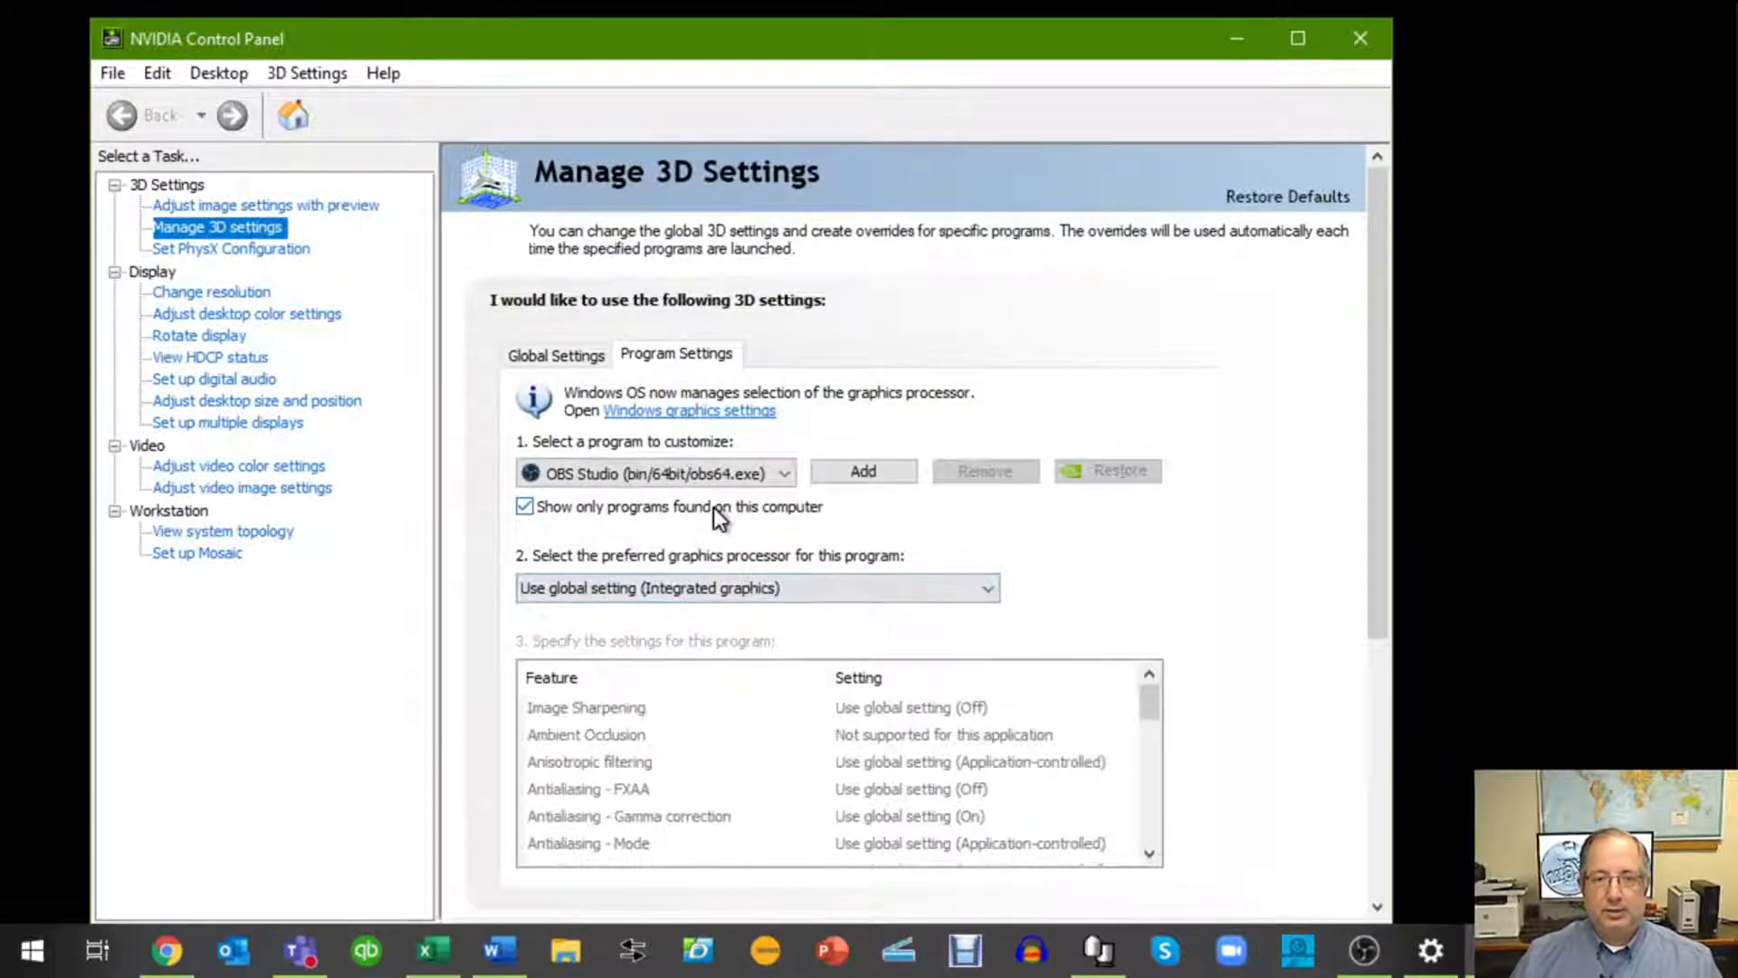
# Step: Add EVidence FINDER.exe from the EvofinderClient folder on the C: drive as a program to customize
pyautogui.click(867, 473)
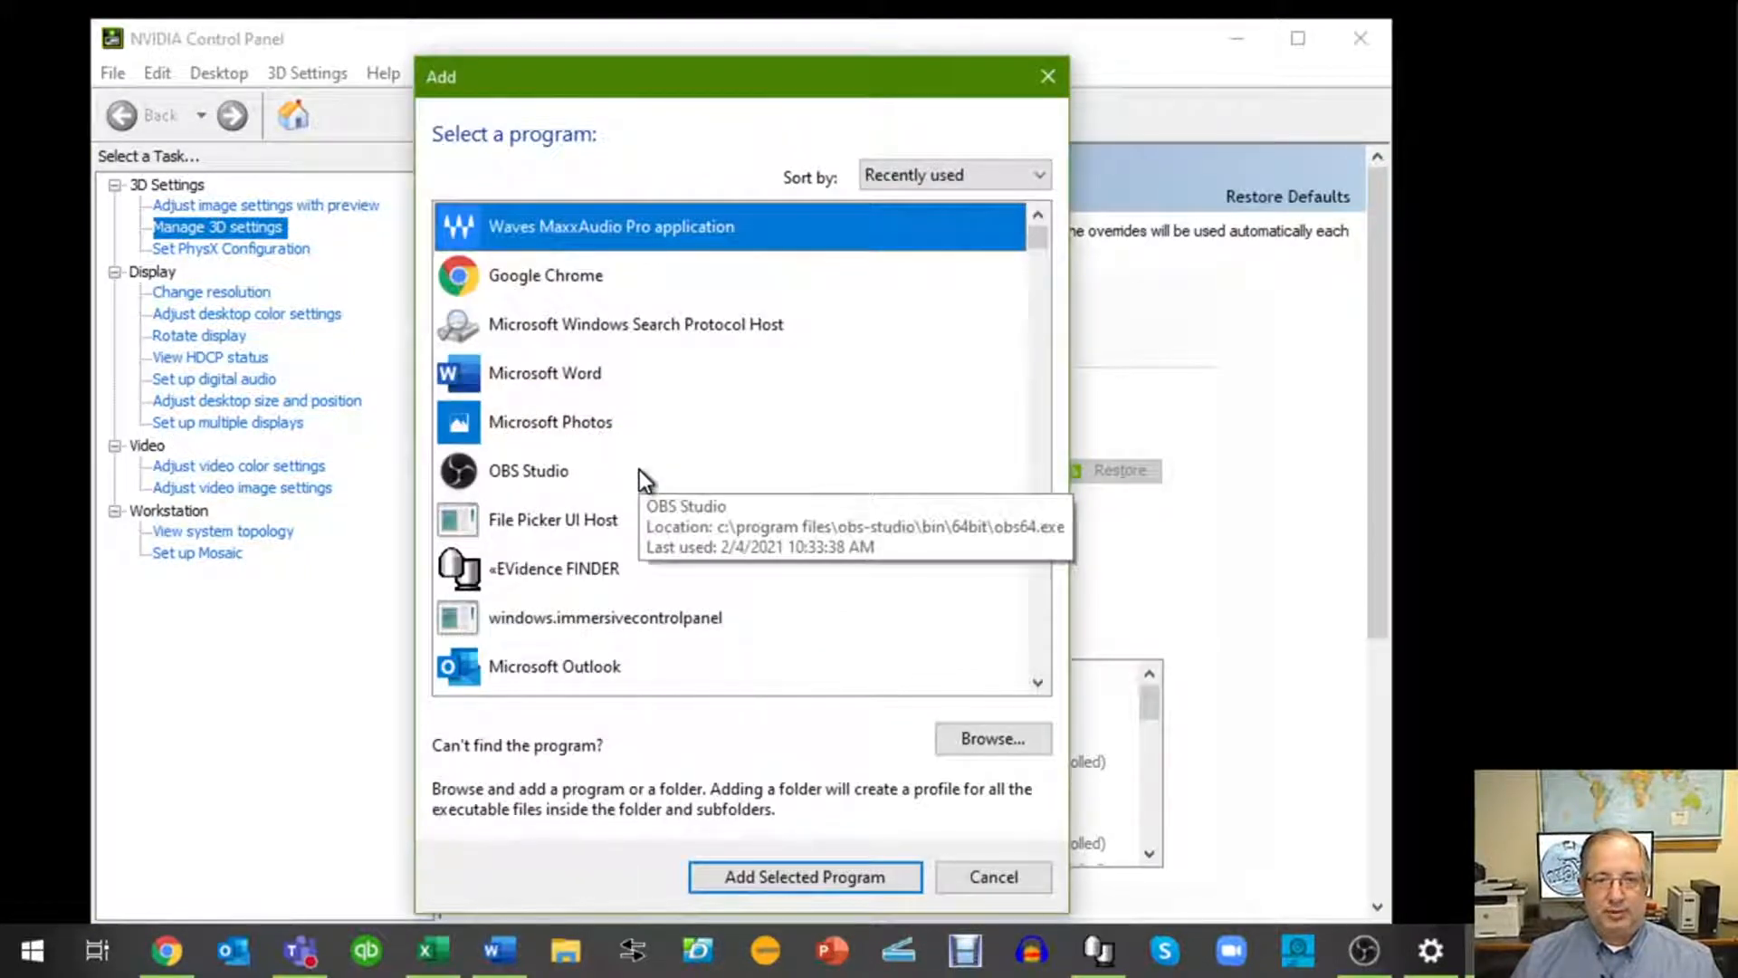
pyautogui.scroll(-4, 639, 469)
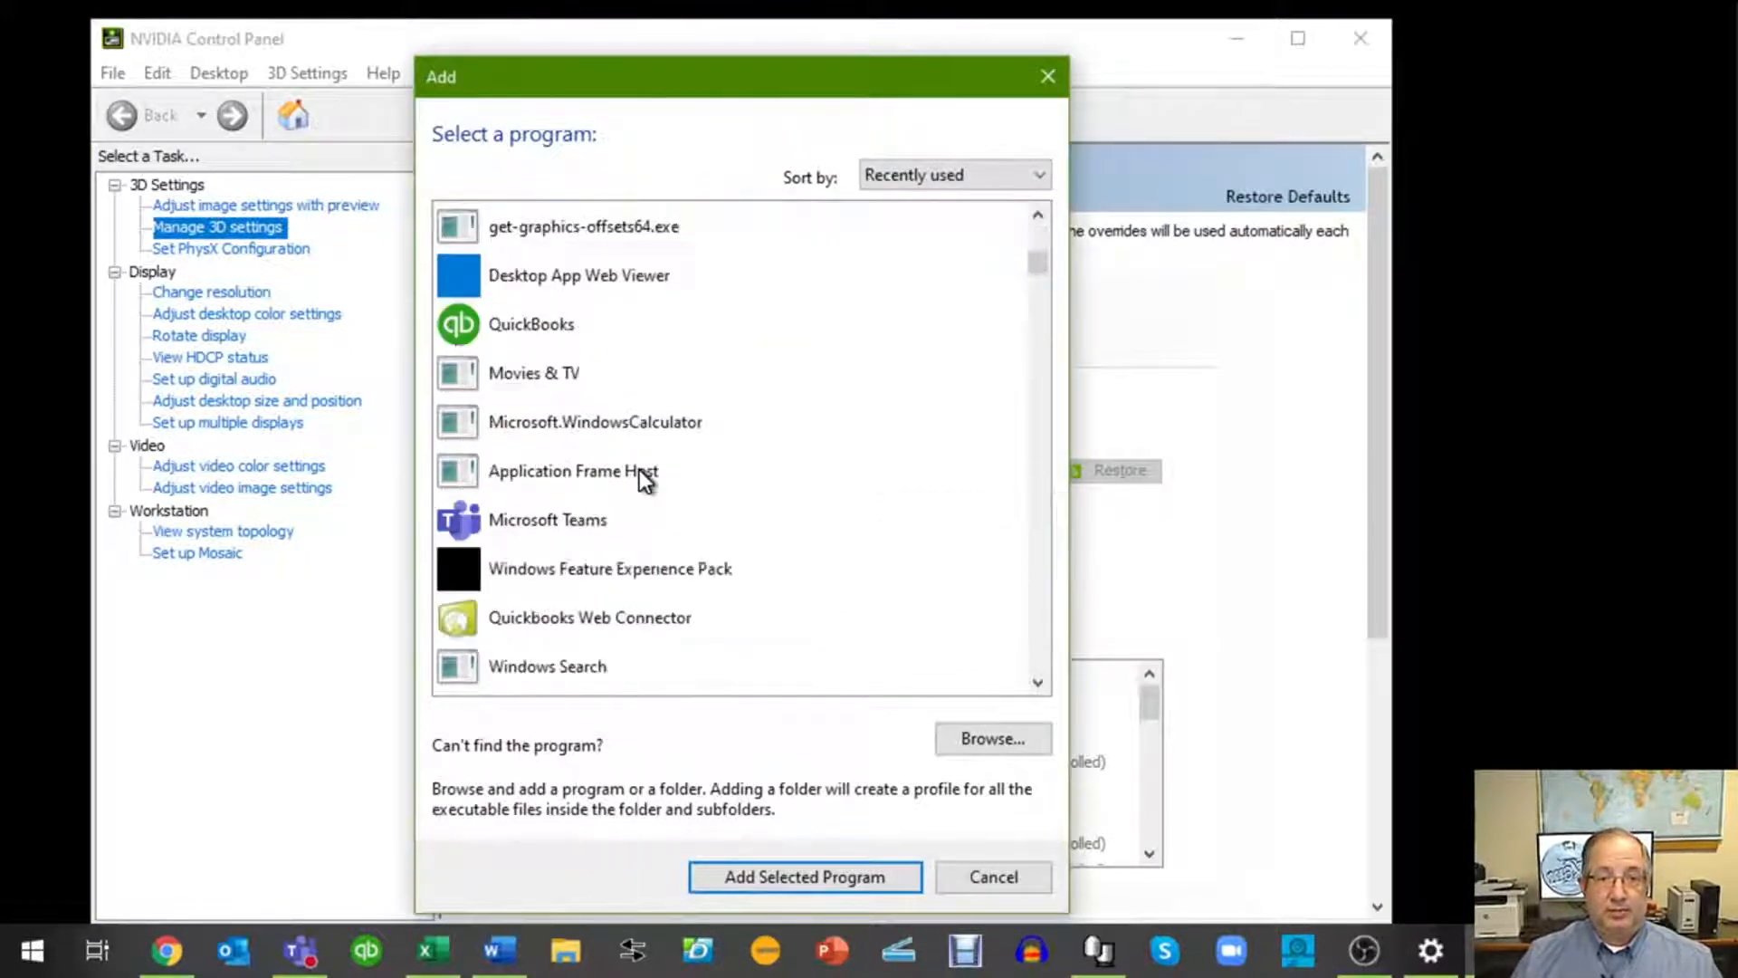
pyautogui.scroll(4, 640, 469)
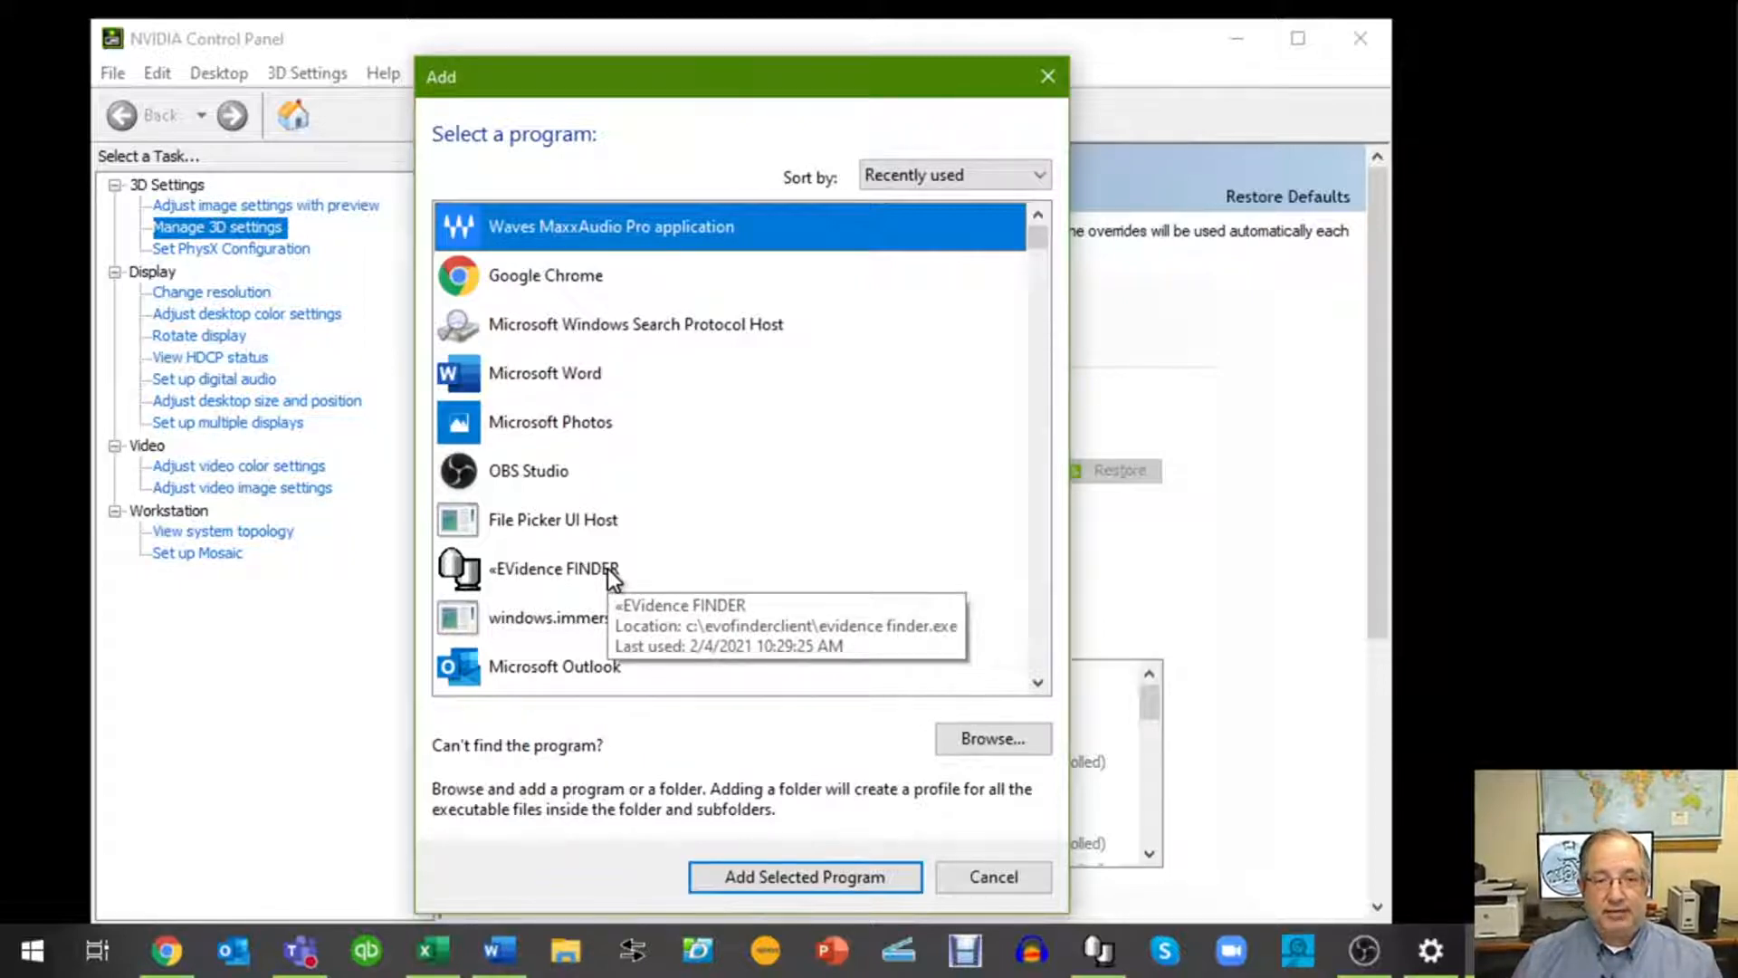
pyautogui.click(1012, 738)
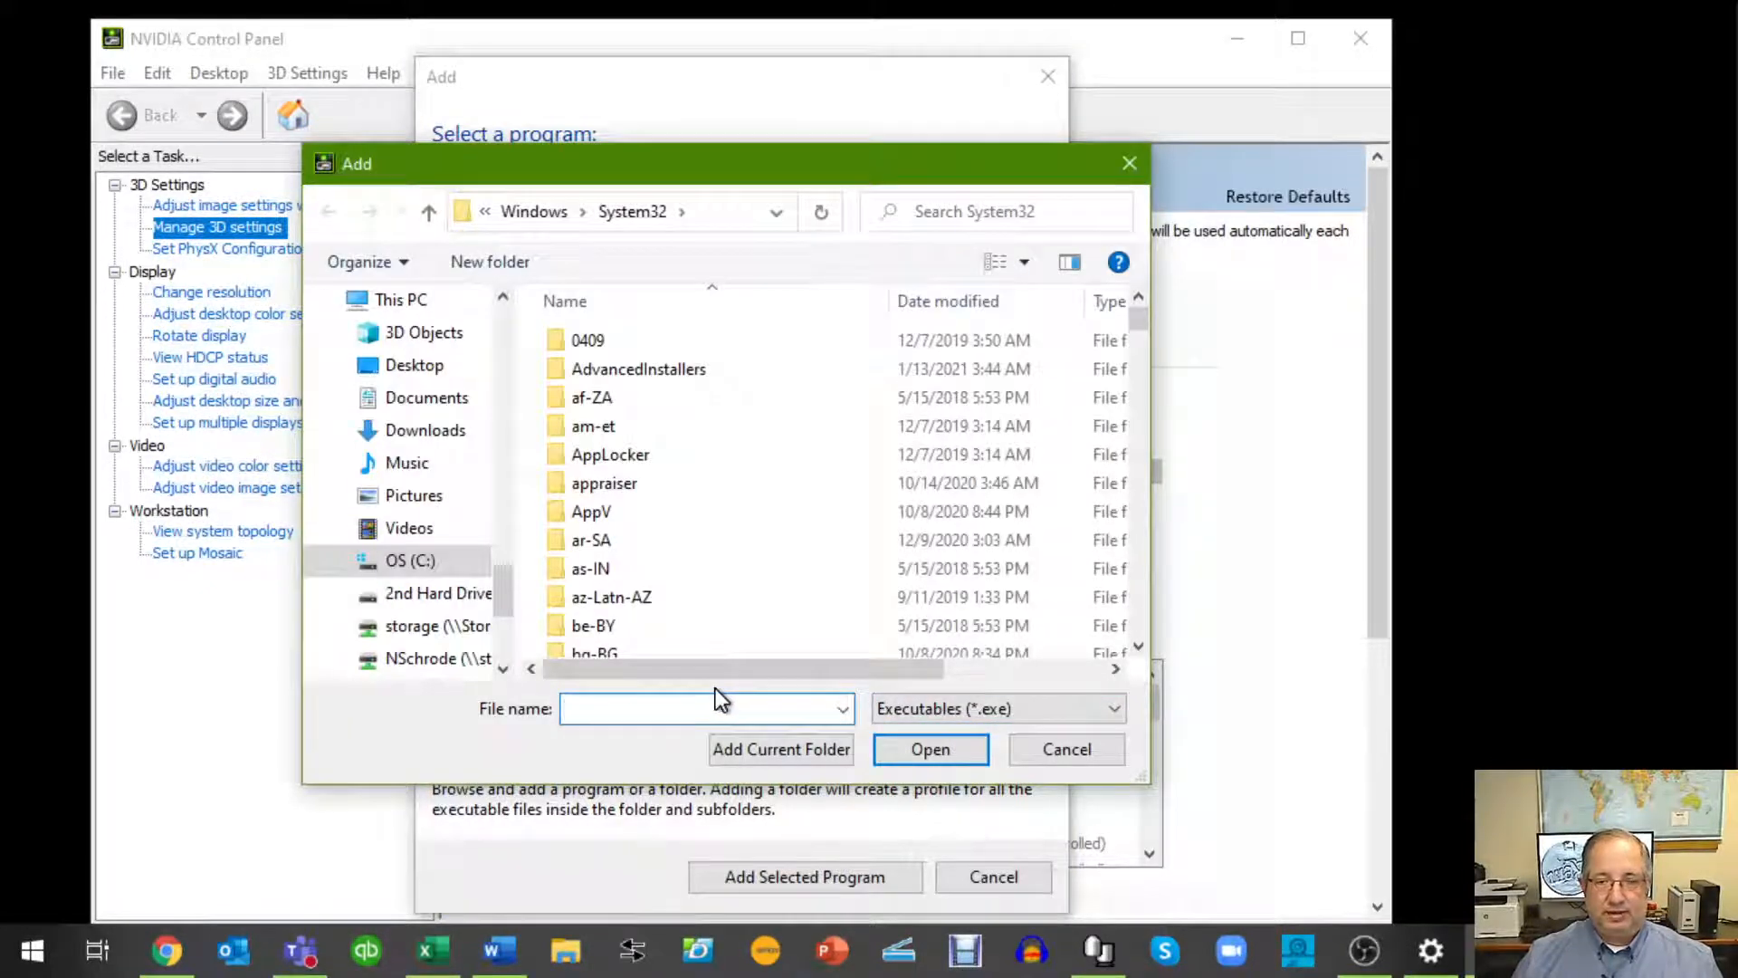
pyautogui.click(364, 565)
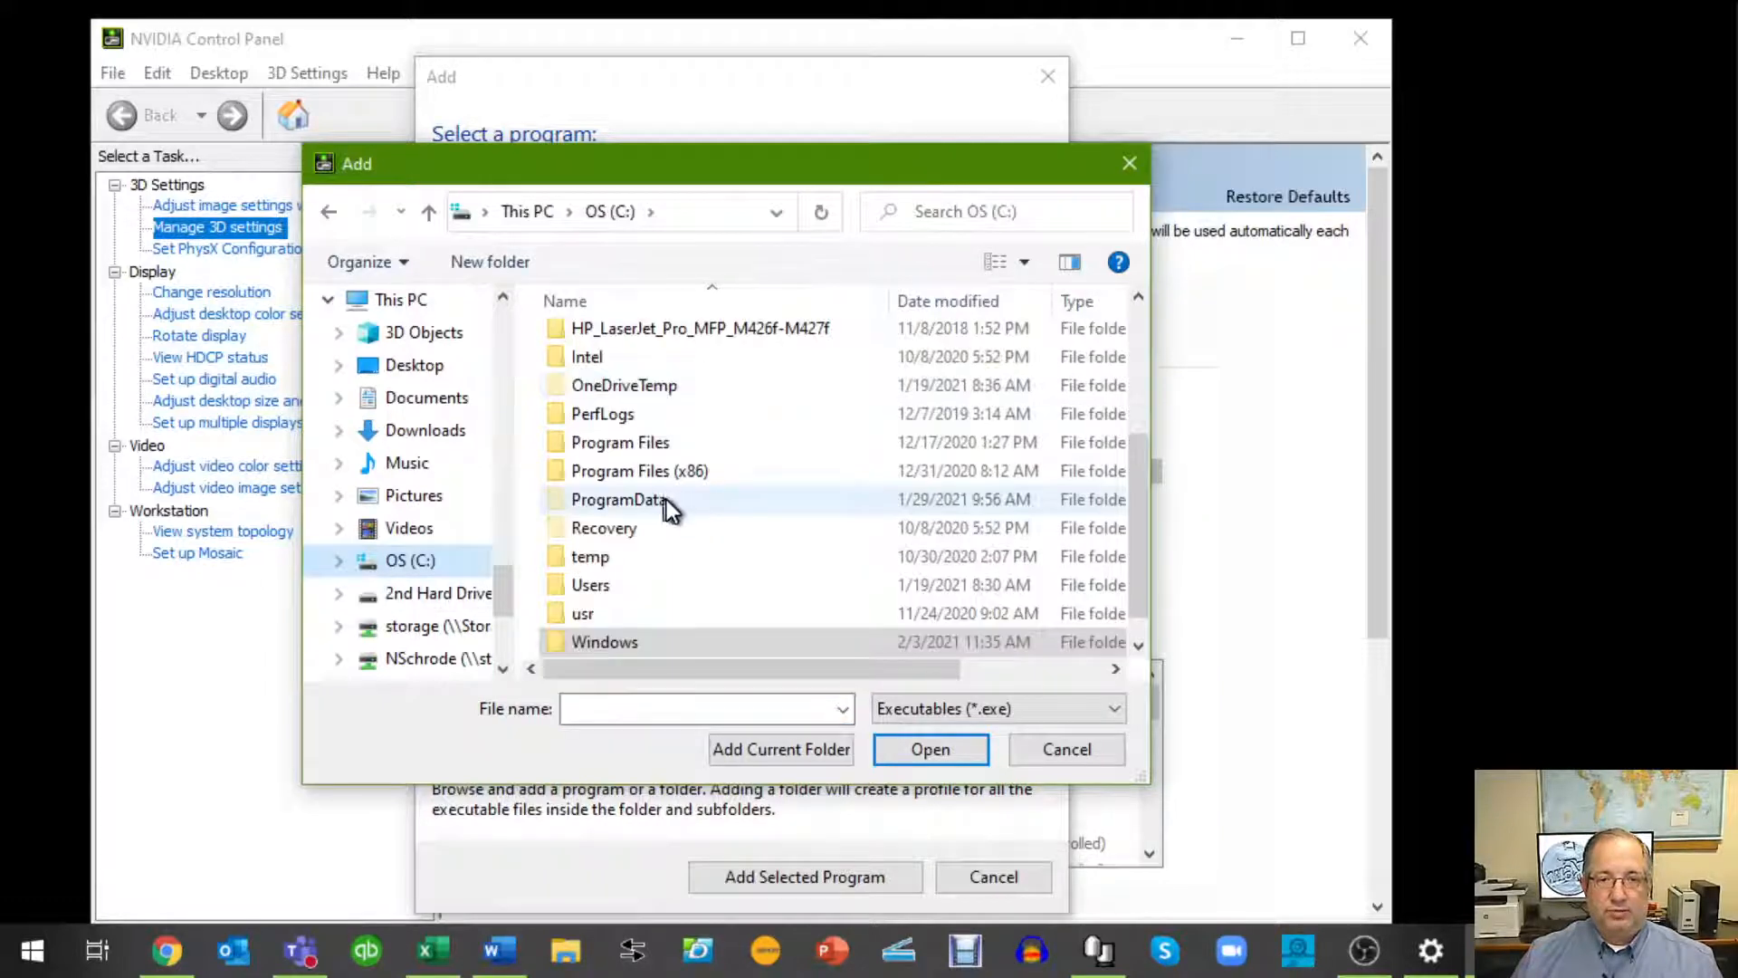
pyautogui.scroll(3, 666, 498)
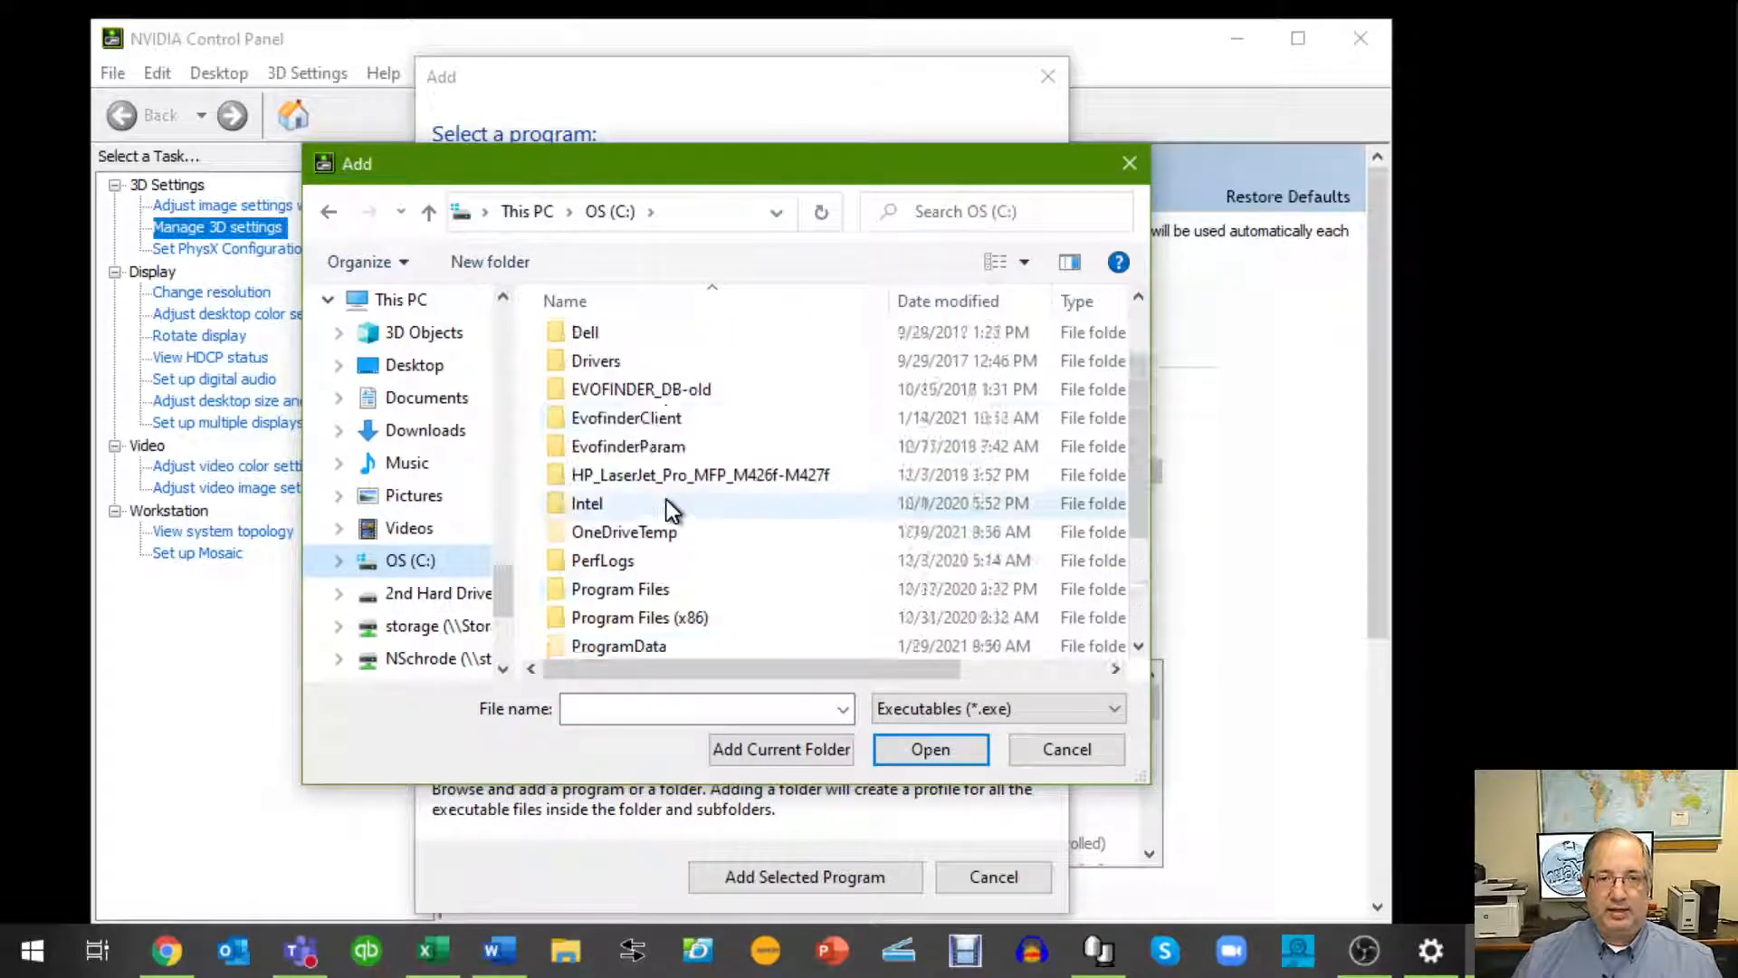
pyautogui.click(617, 520)
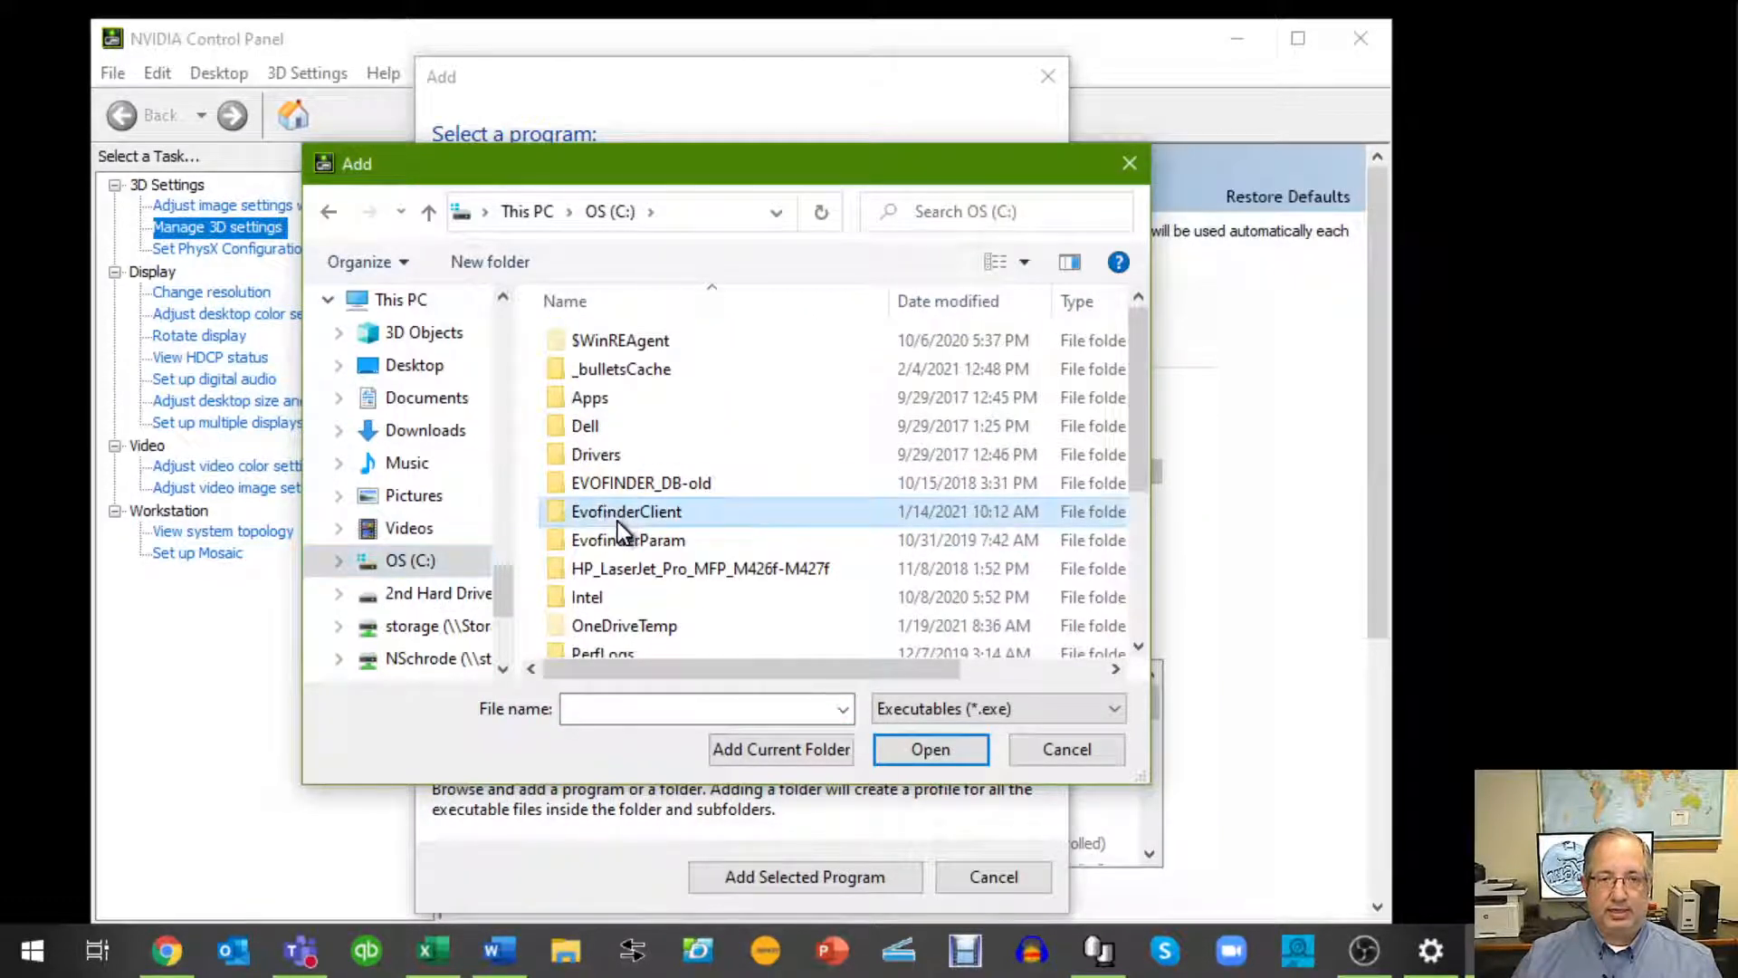
pyautogui.doubleClick(617, 520)
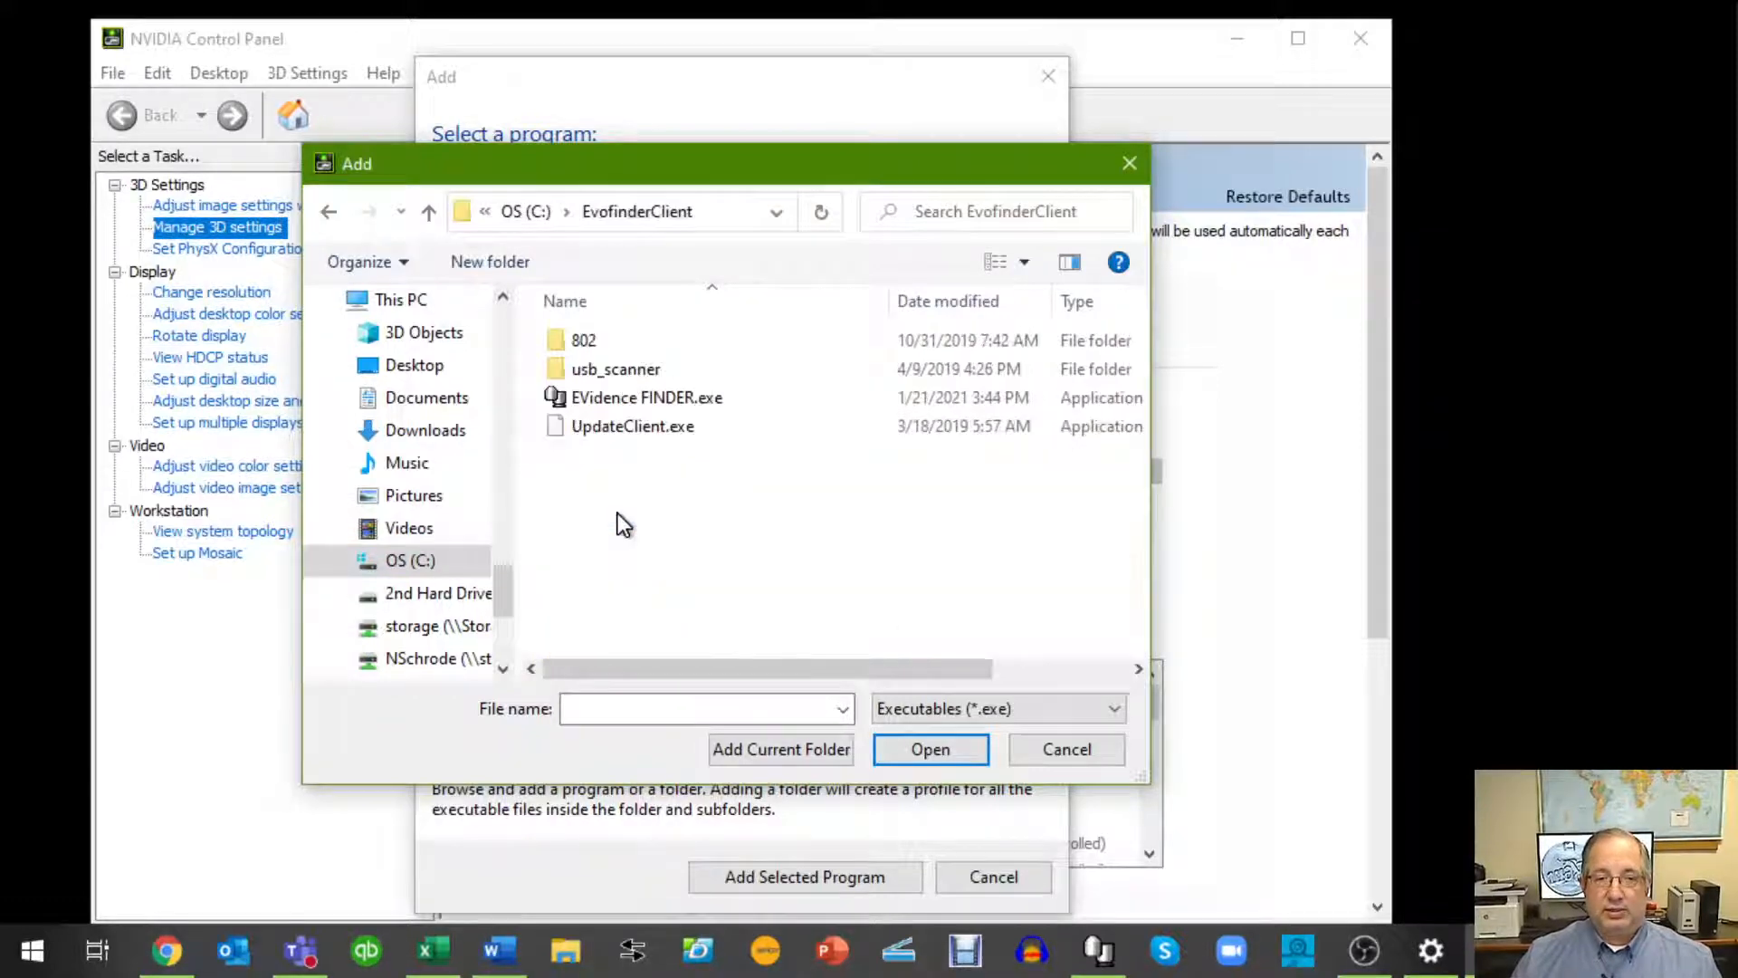
pyautogui.click(706, 405)
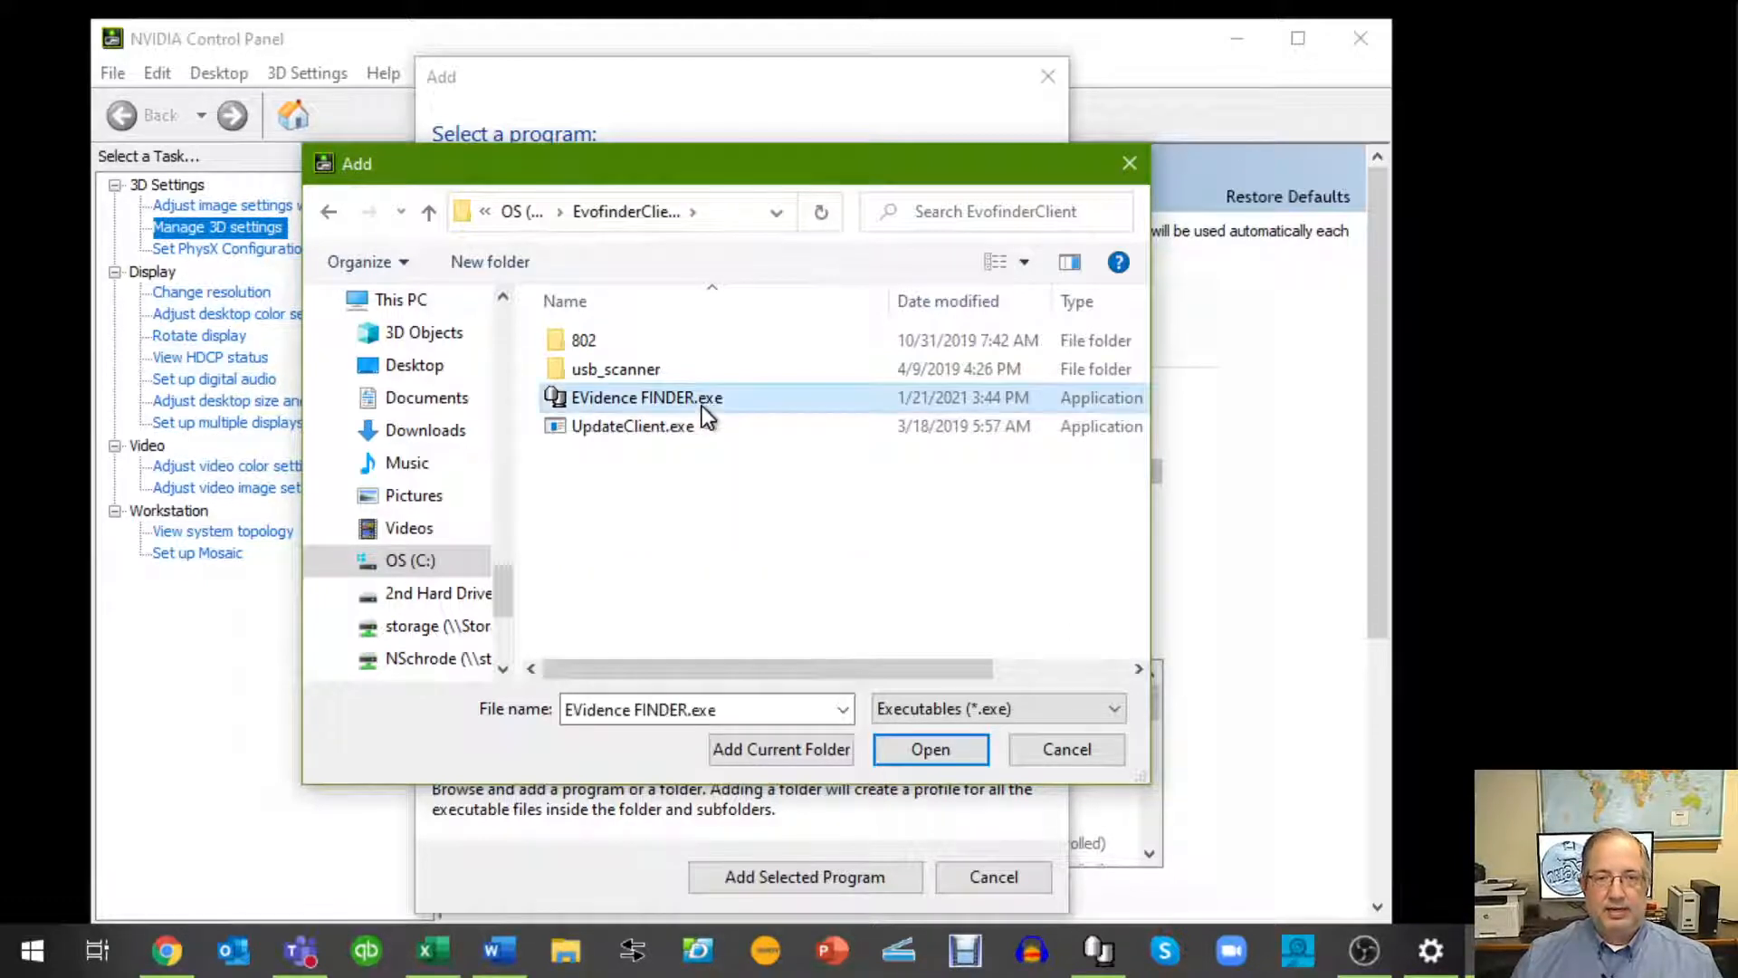
pyautogui.click(930, 750)
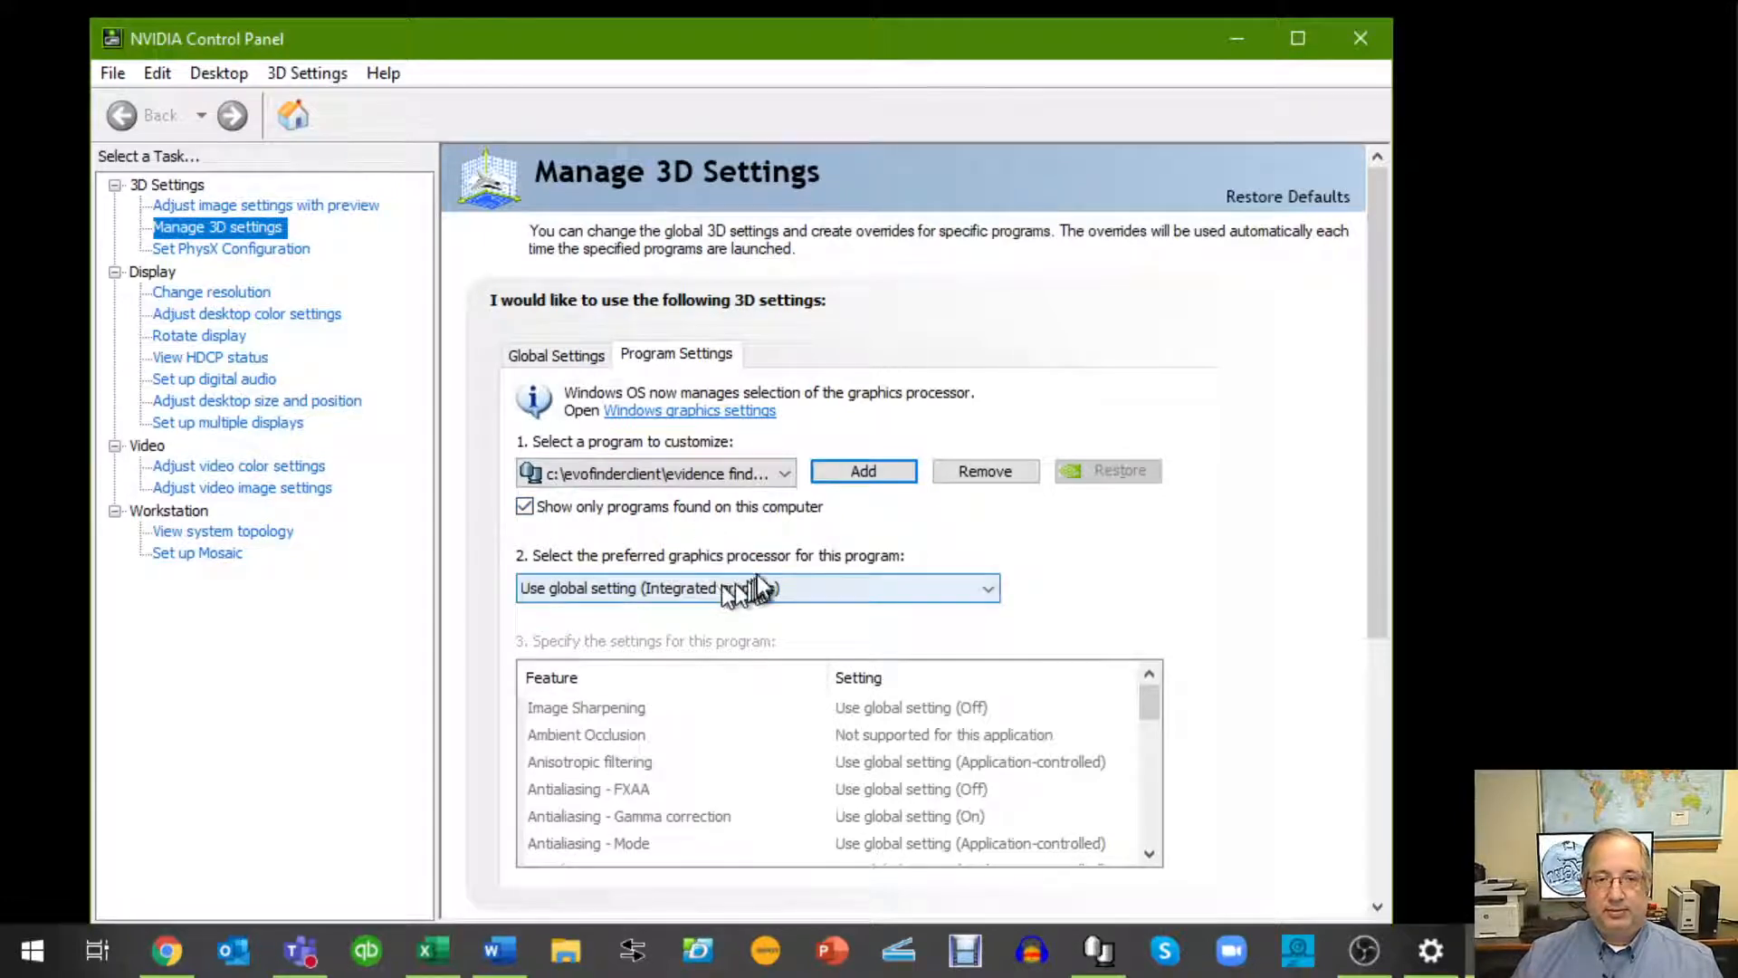
# Step: Set the program's preferred graphics processor to High-performance NVIDIA processor, then close the control panel and apply the changes
pyautogui.click(970, 593)
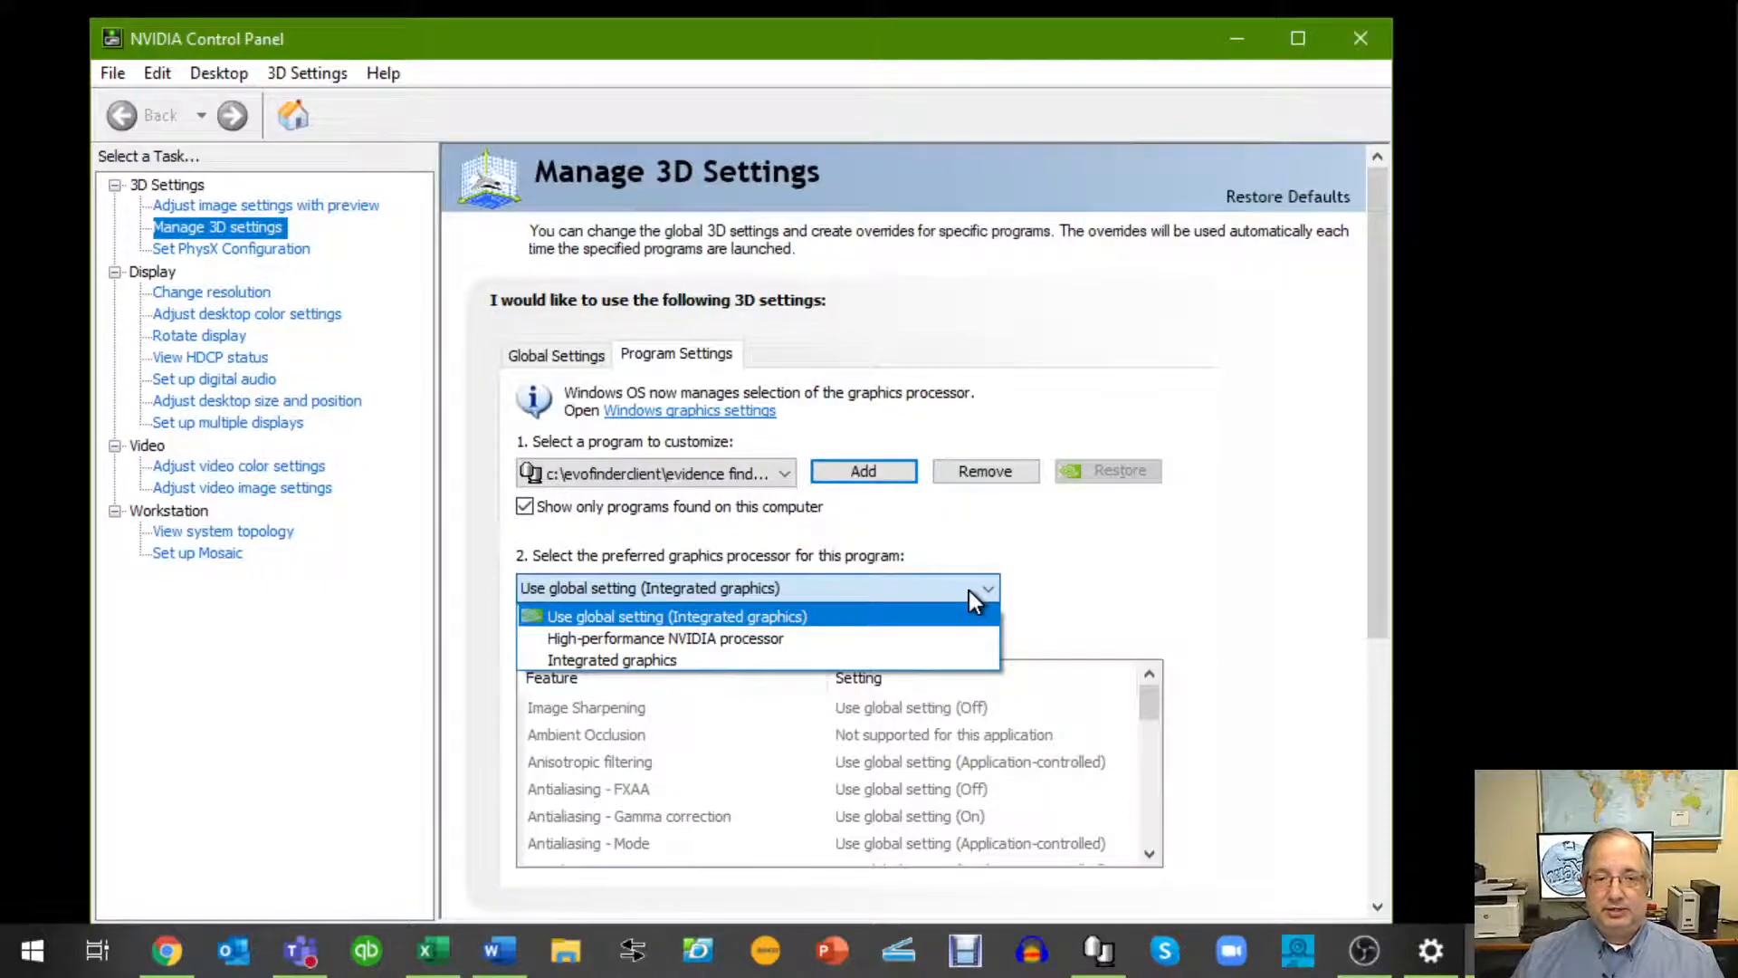
pyautogui.click(739, 639)
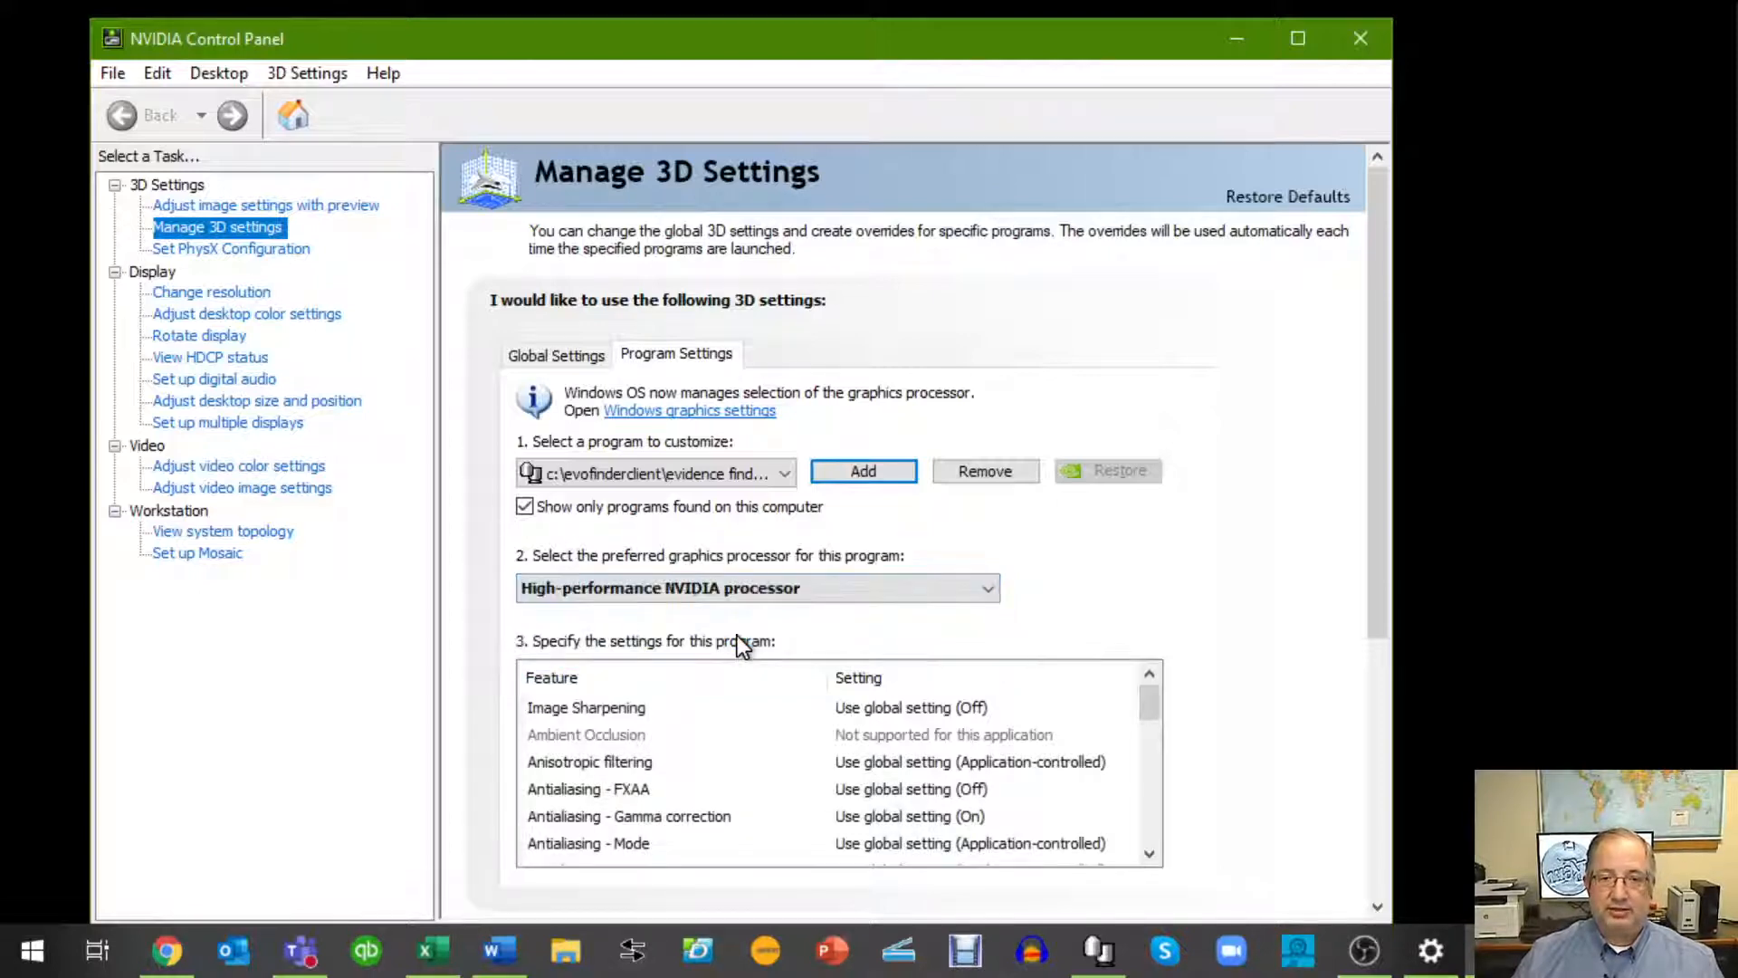
pyautogui.scroll(-3, 1020, 637)
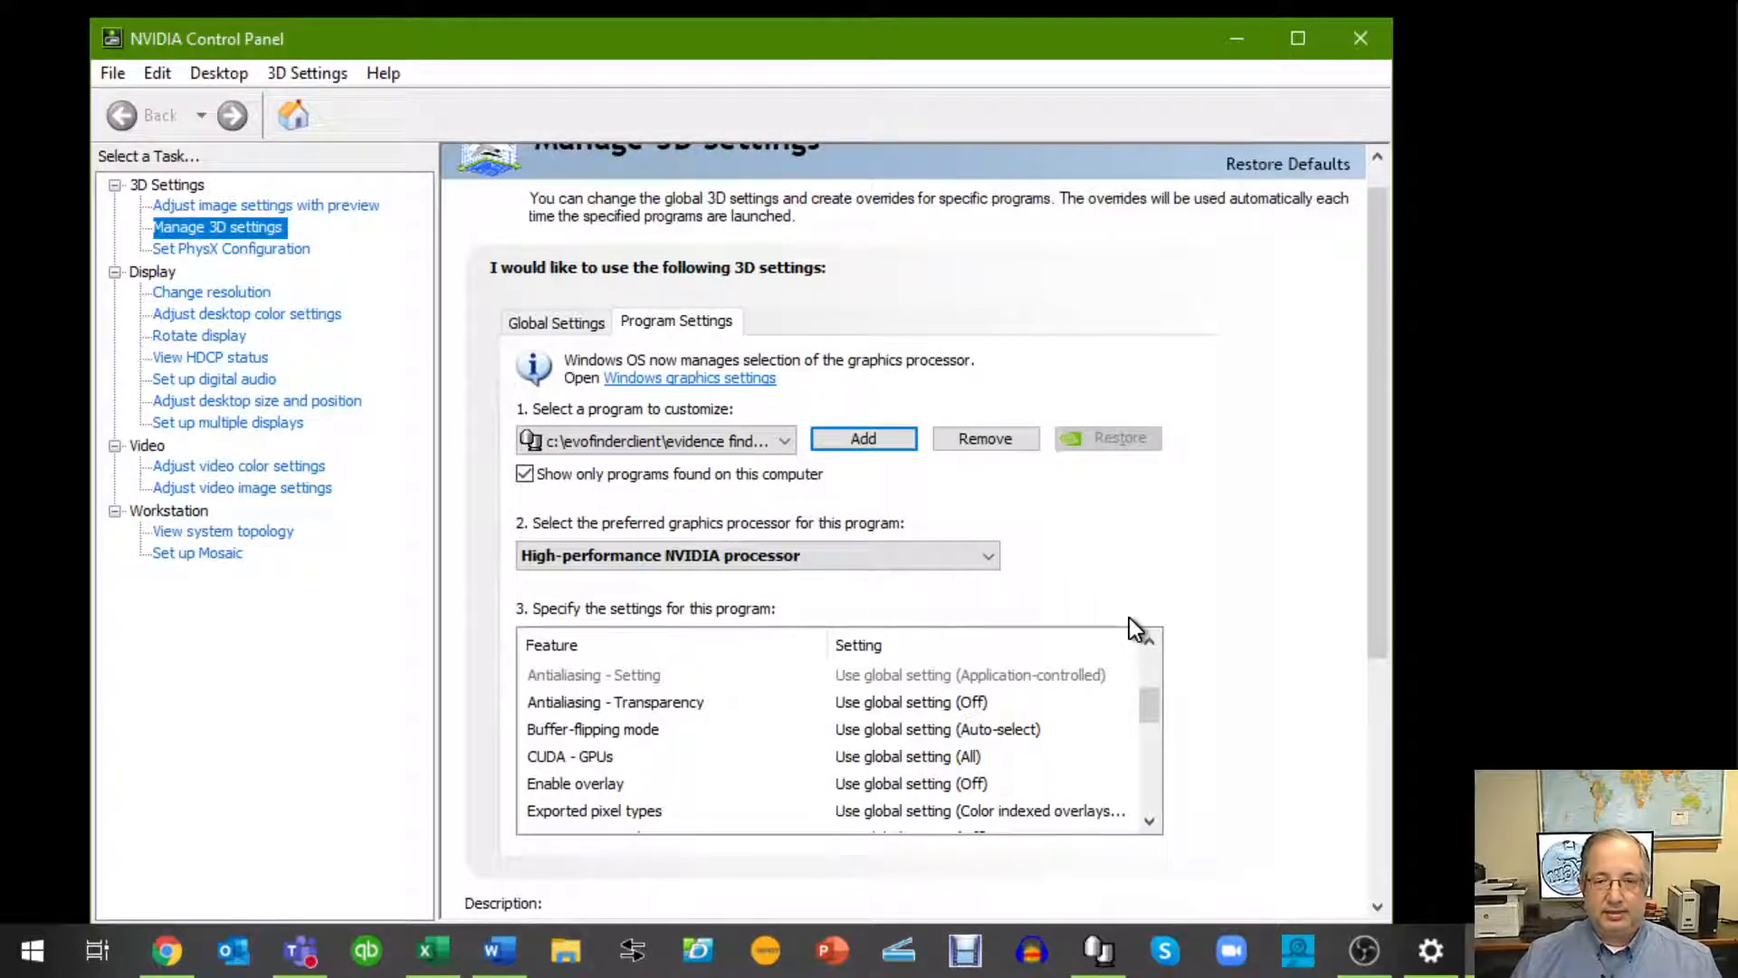
pyautogui.scroll(-2, 1257, 659)
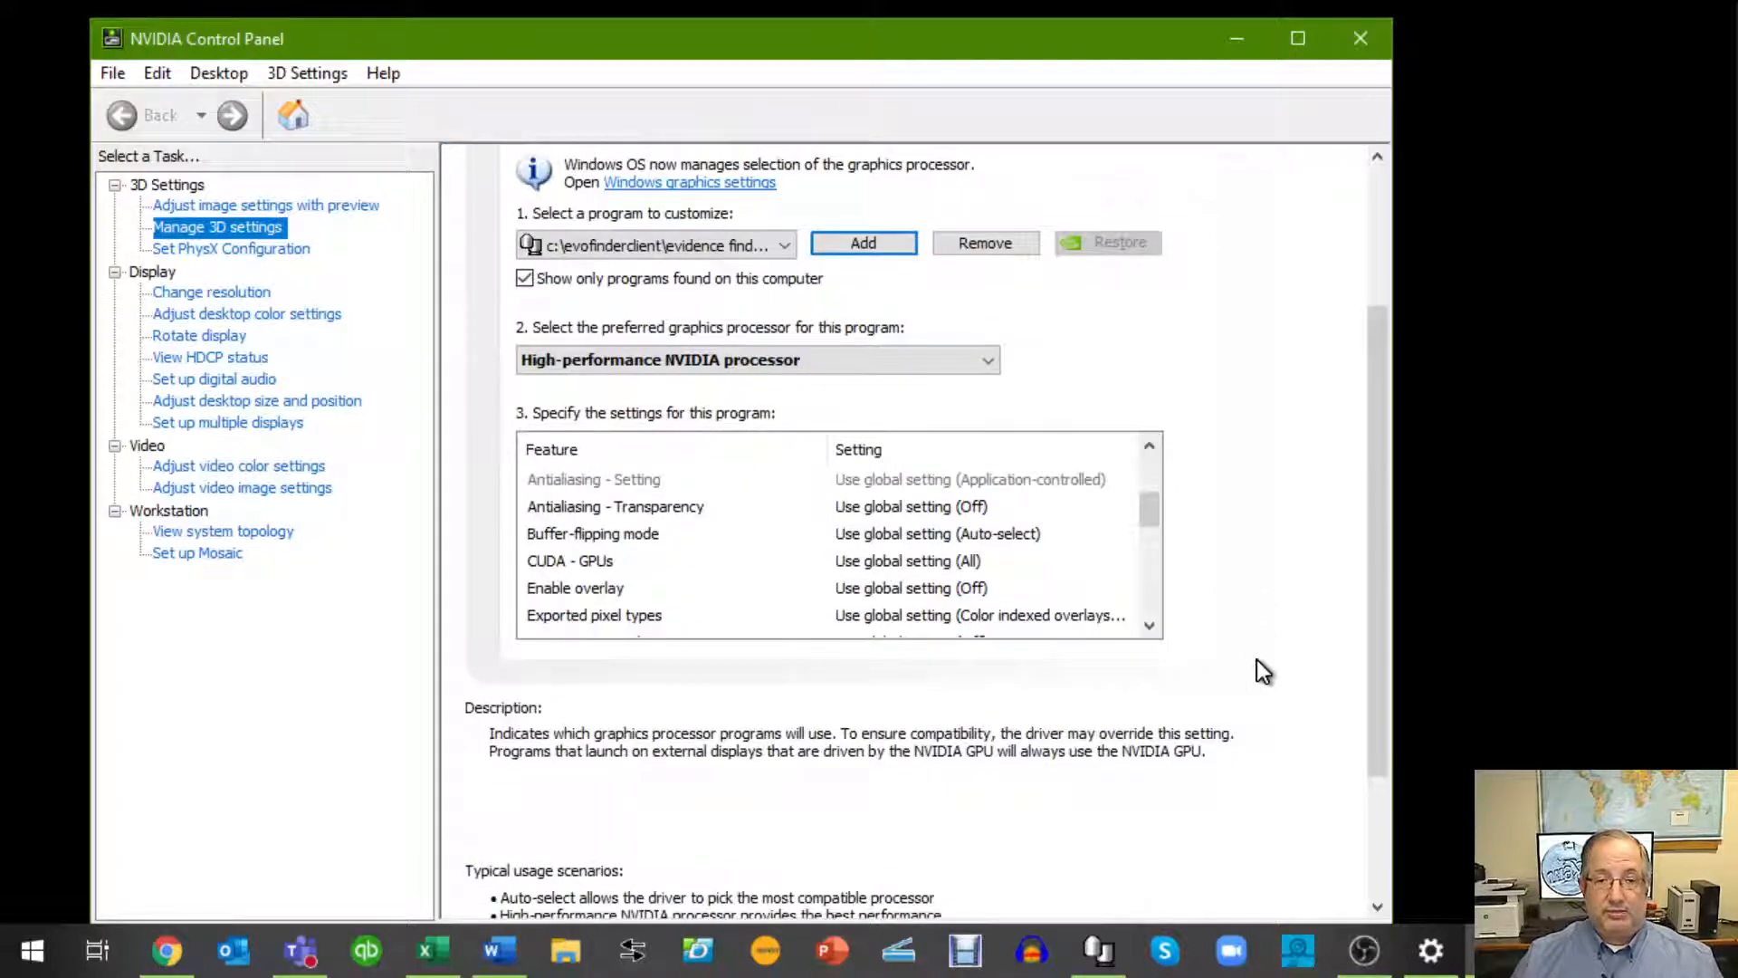
pyautogui.scroll(3, 1257, 660)
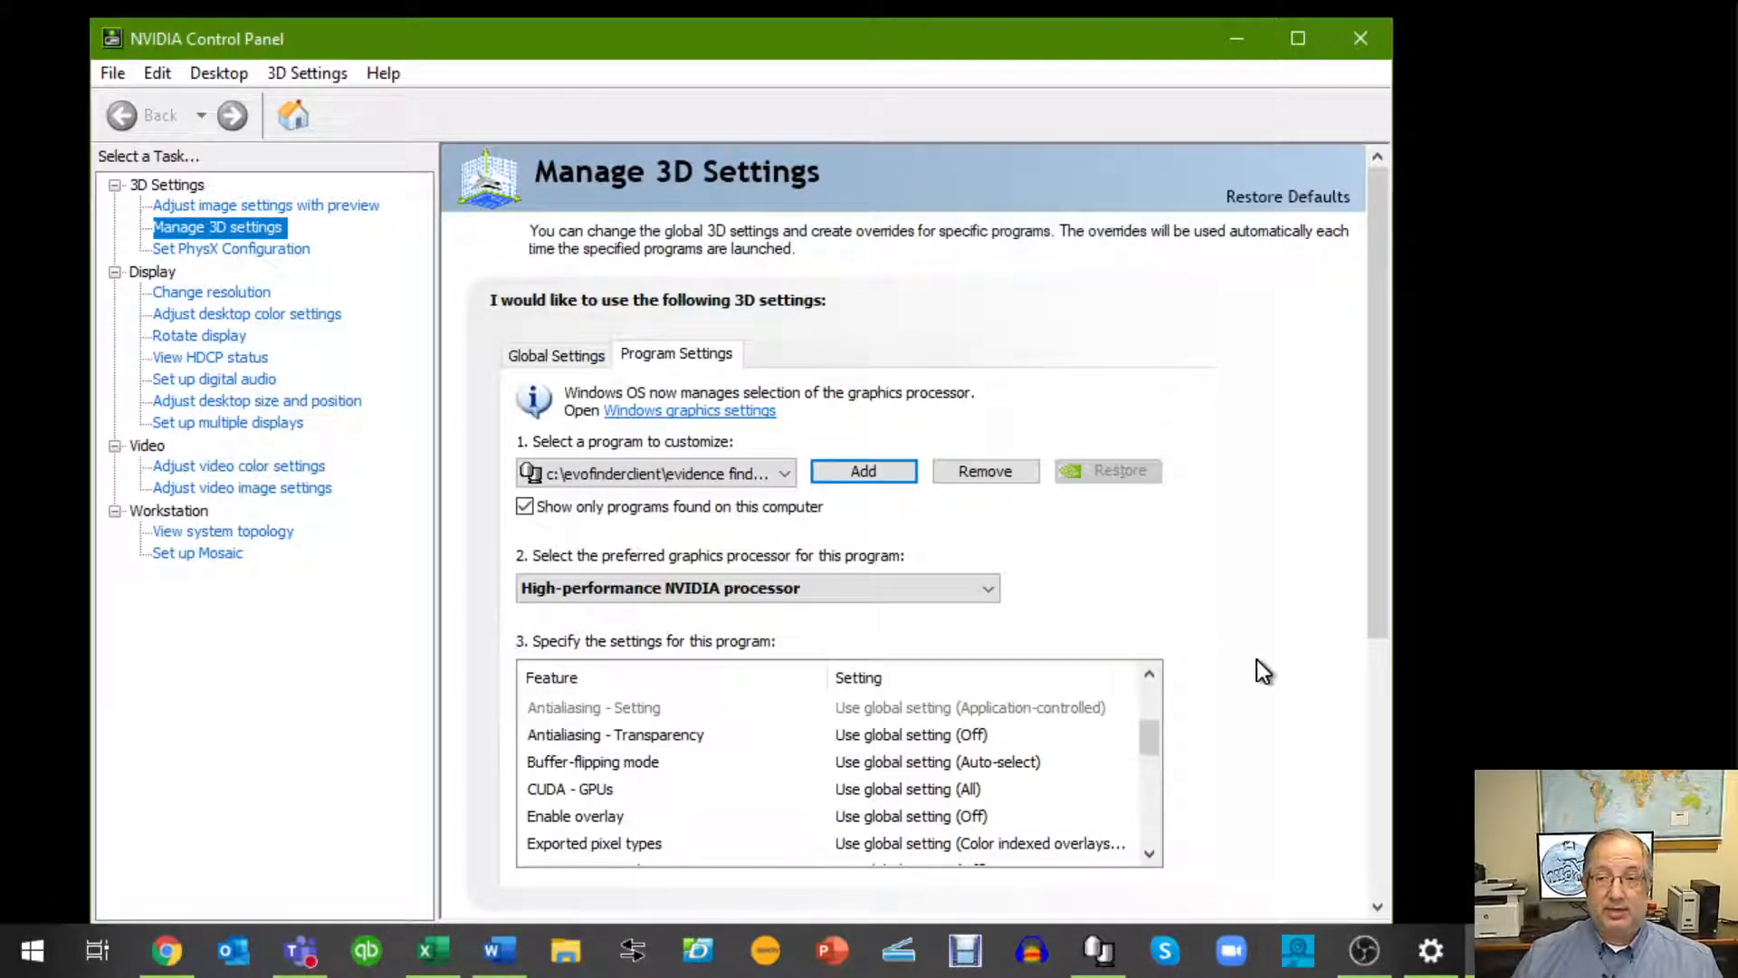
pyautogui.click(1361, 38)
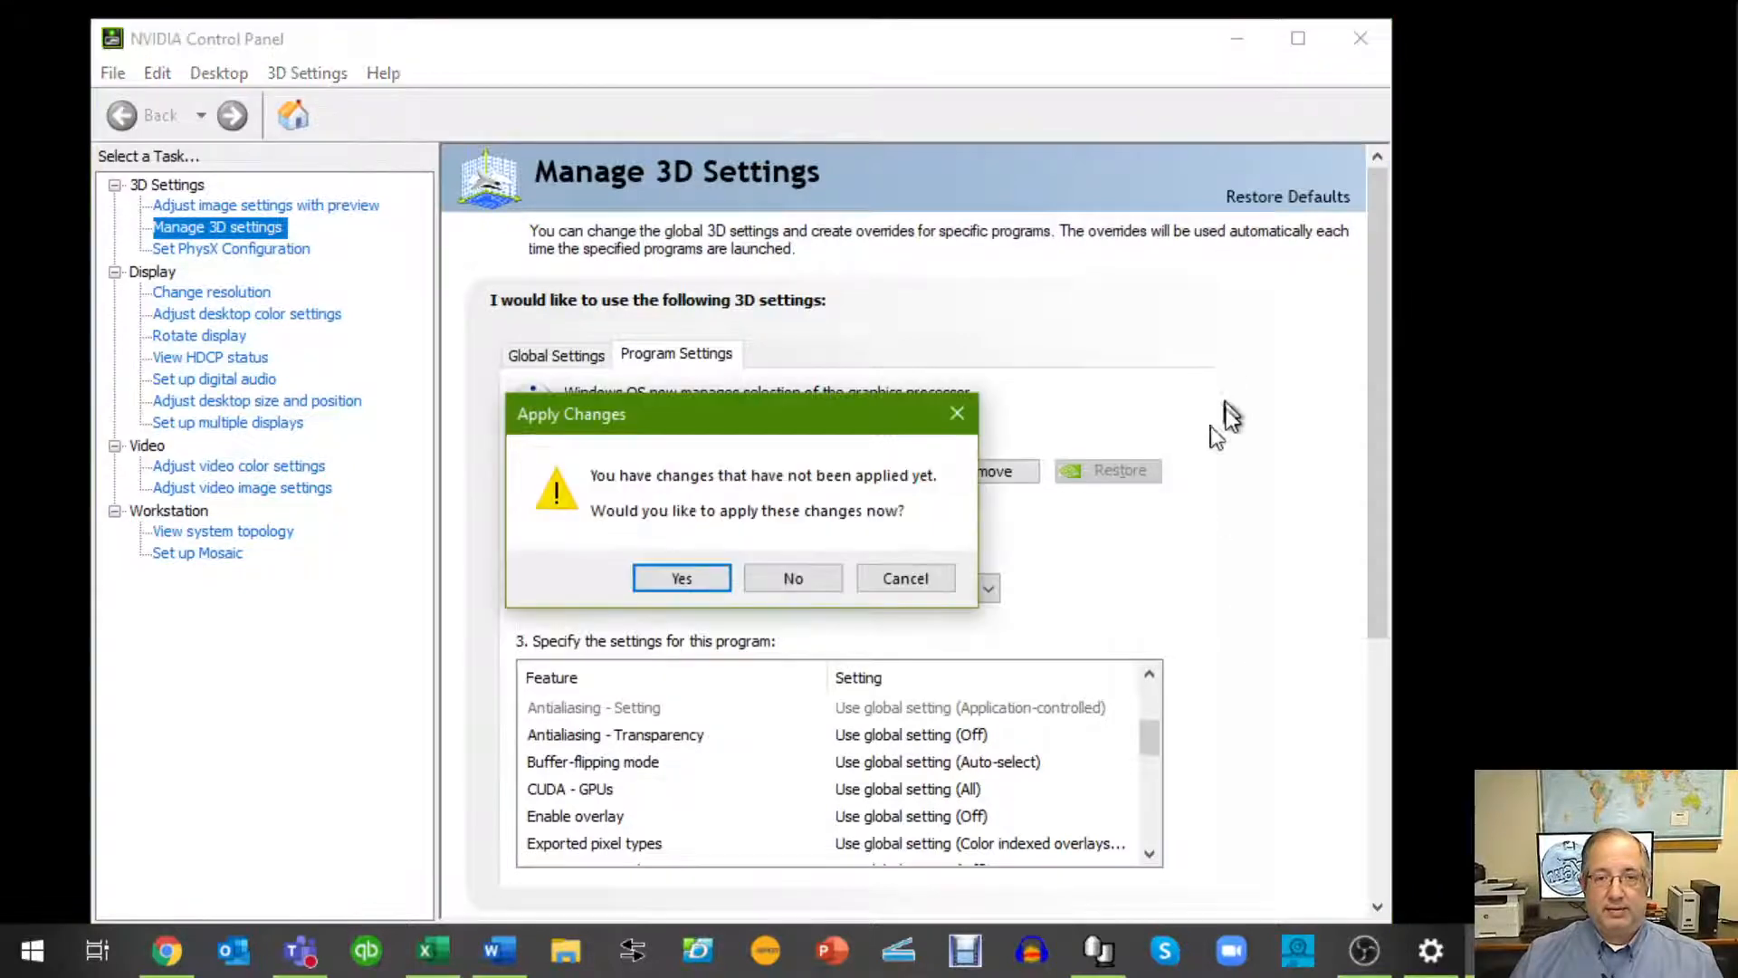
pyautogui.click(684, 581)
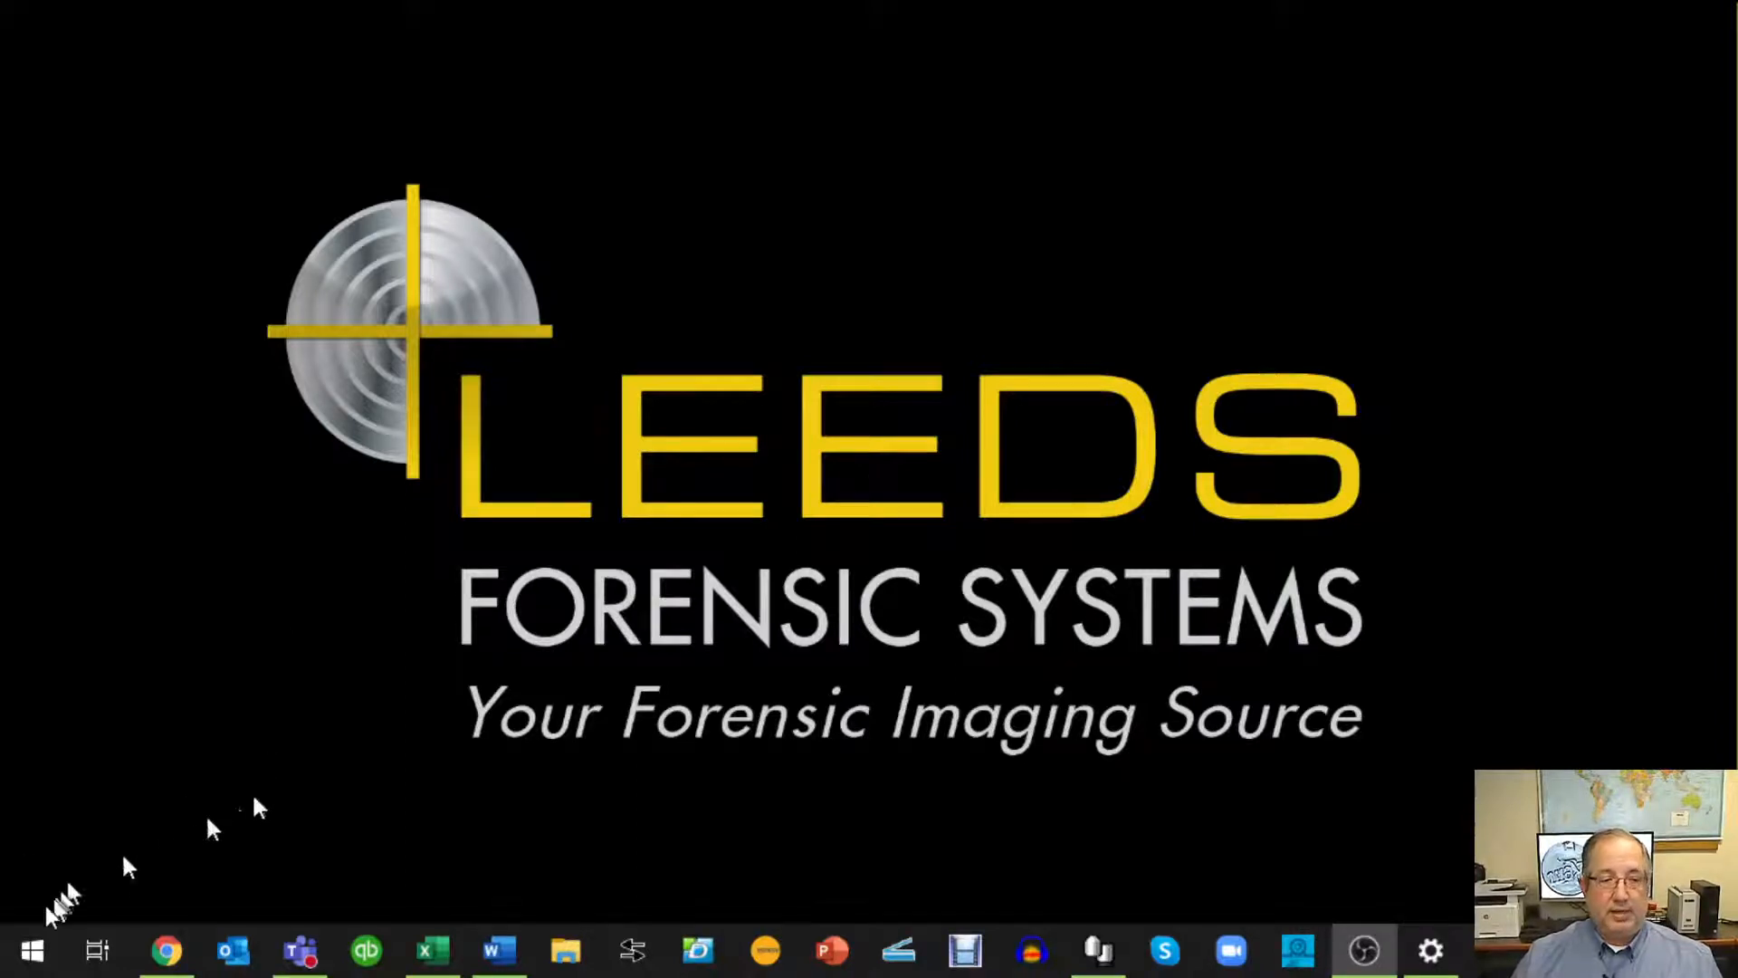
# Step: Find and open the Windows Graphics settings page
pyautogui.click(38, 962)
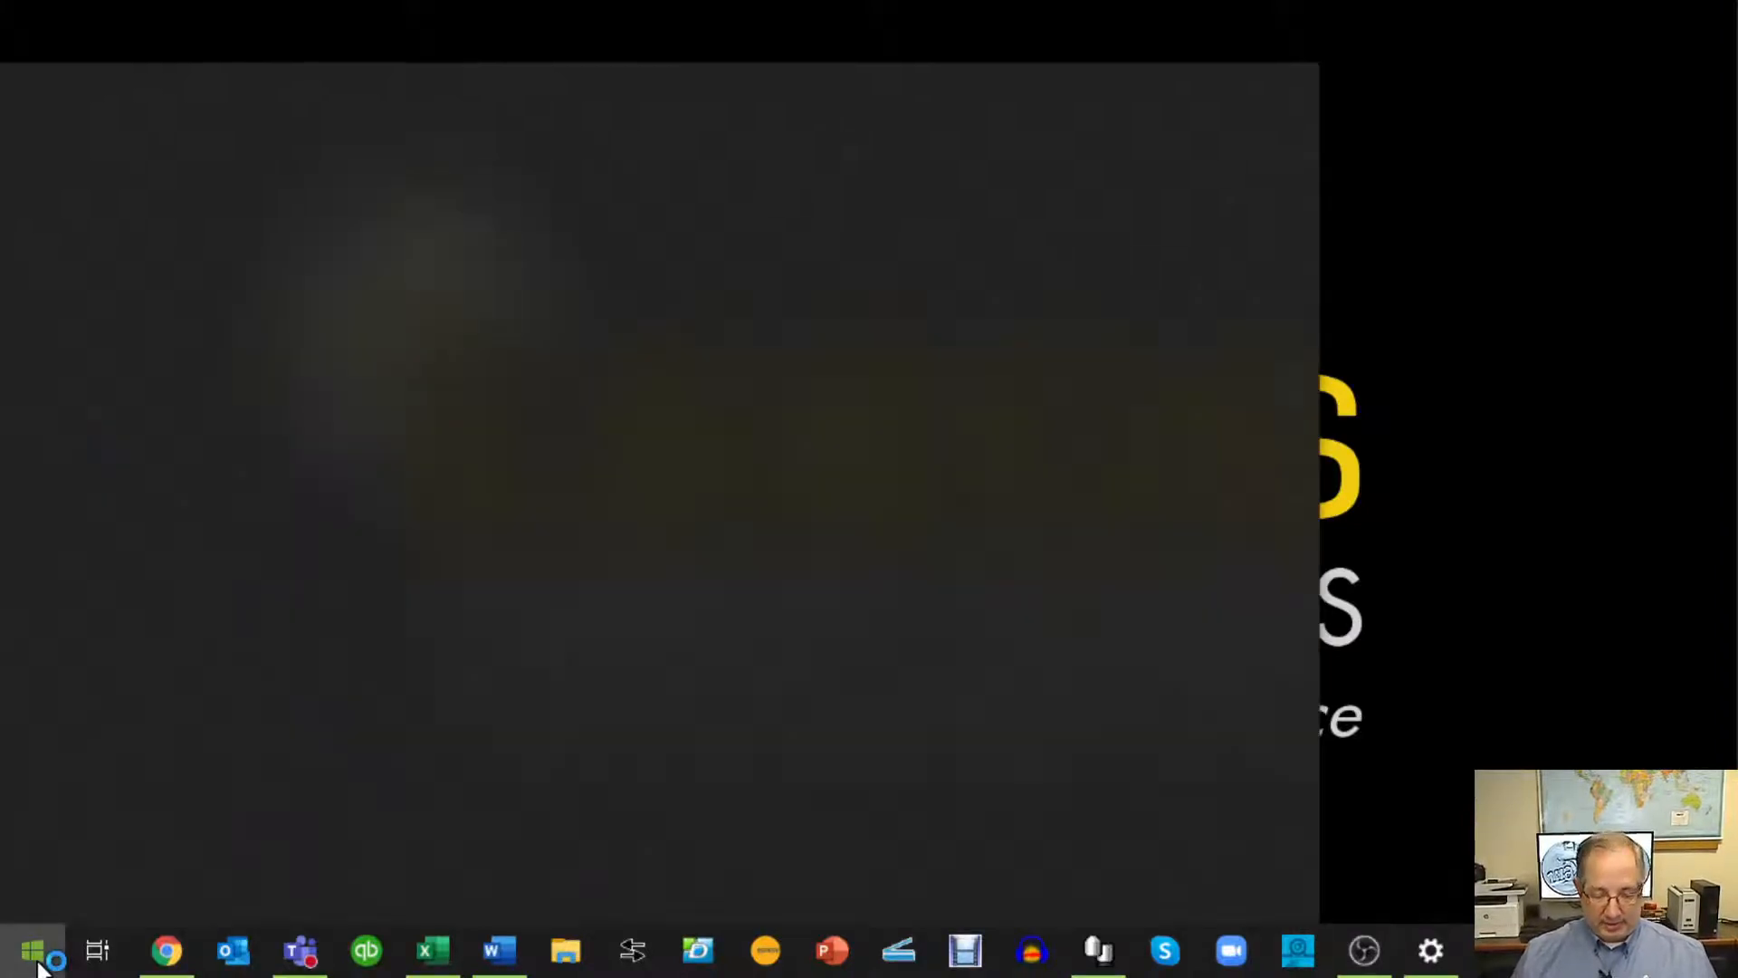
pyautogui.write('grah')
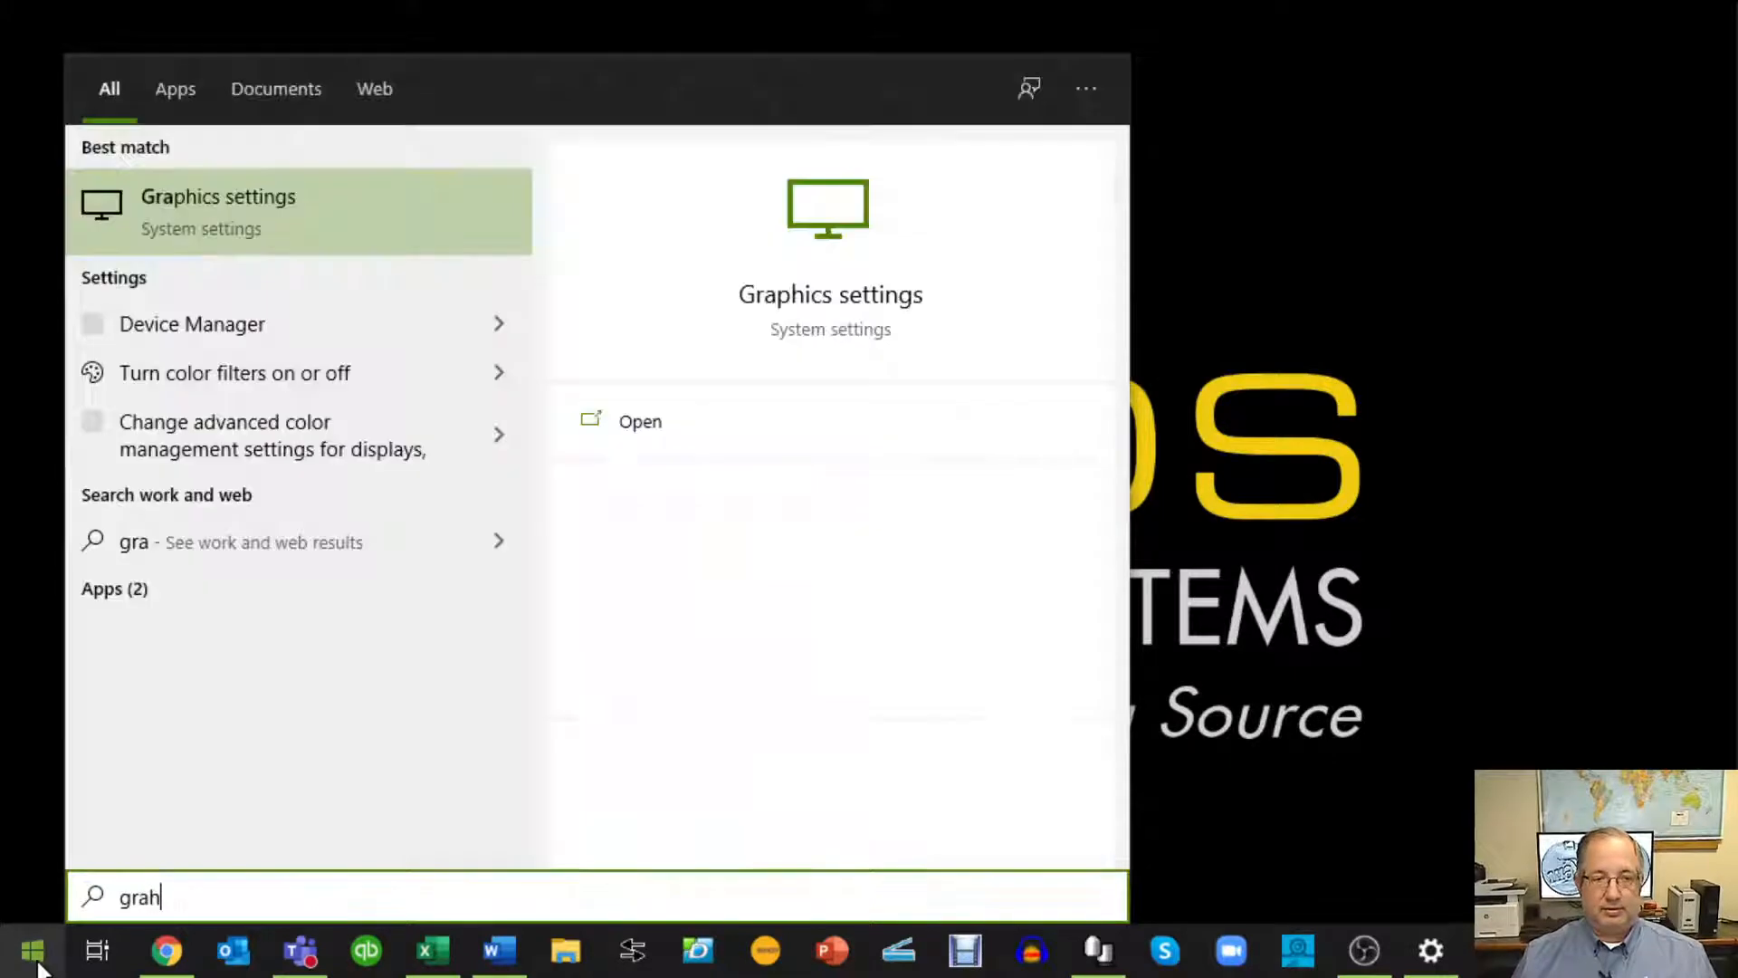
pyautogui.press('Return')
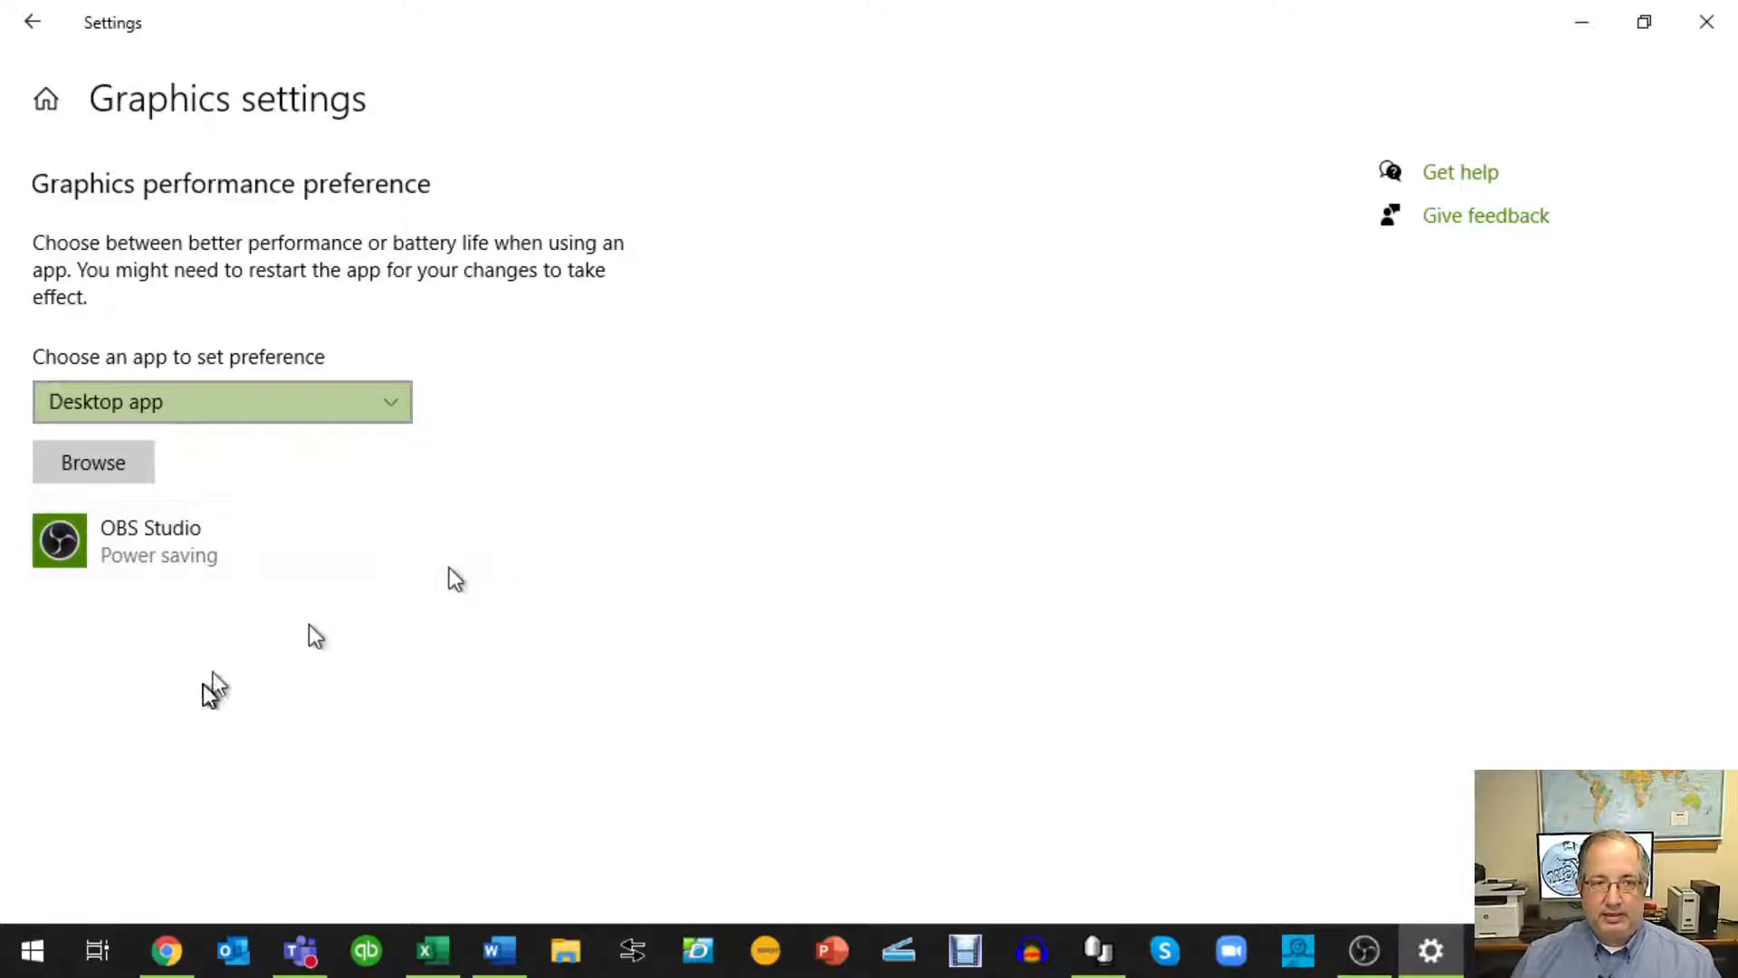
# Step: Add EVidence FINDER.exe from C:\EvofinderClient as a desktop app in the graphics performance preferences
pyautogui.click(388, 402)
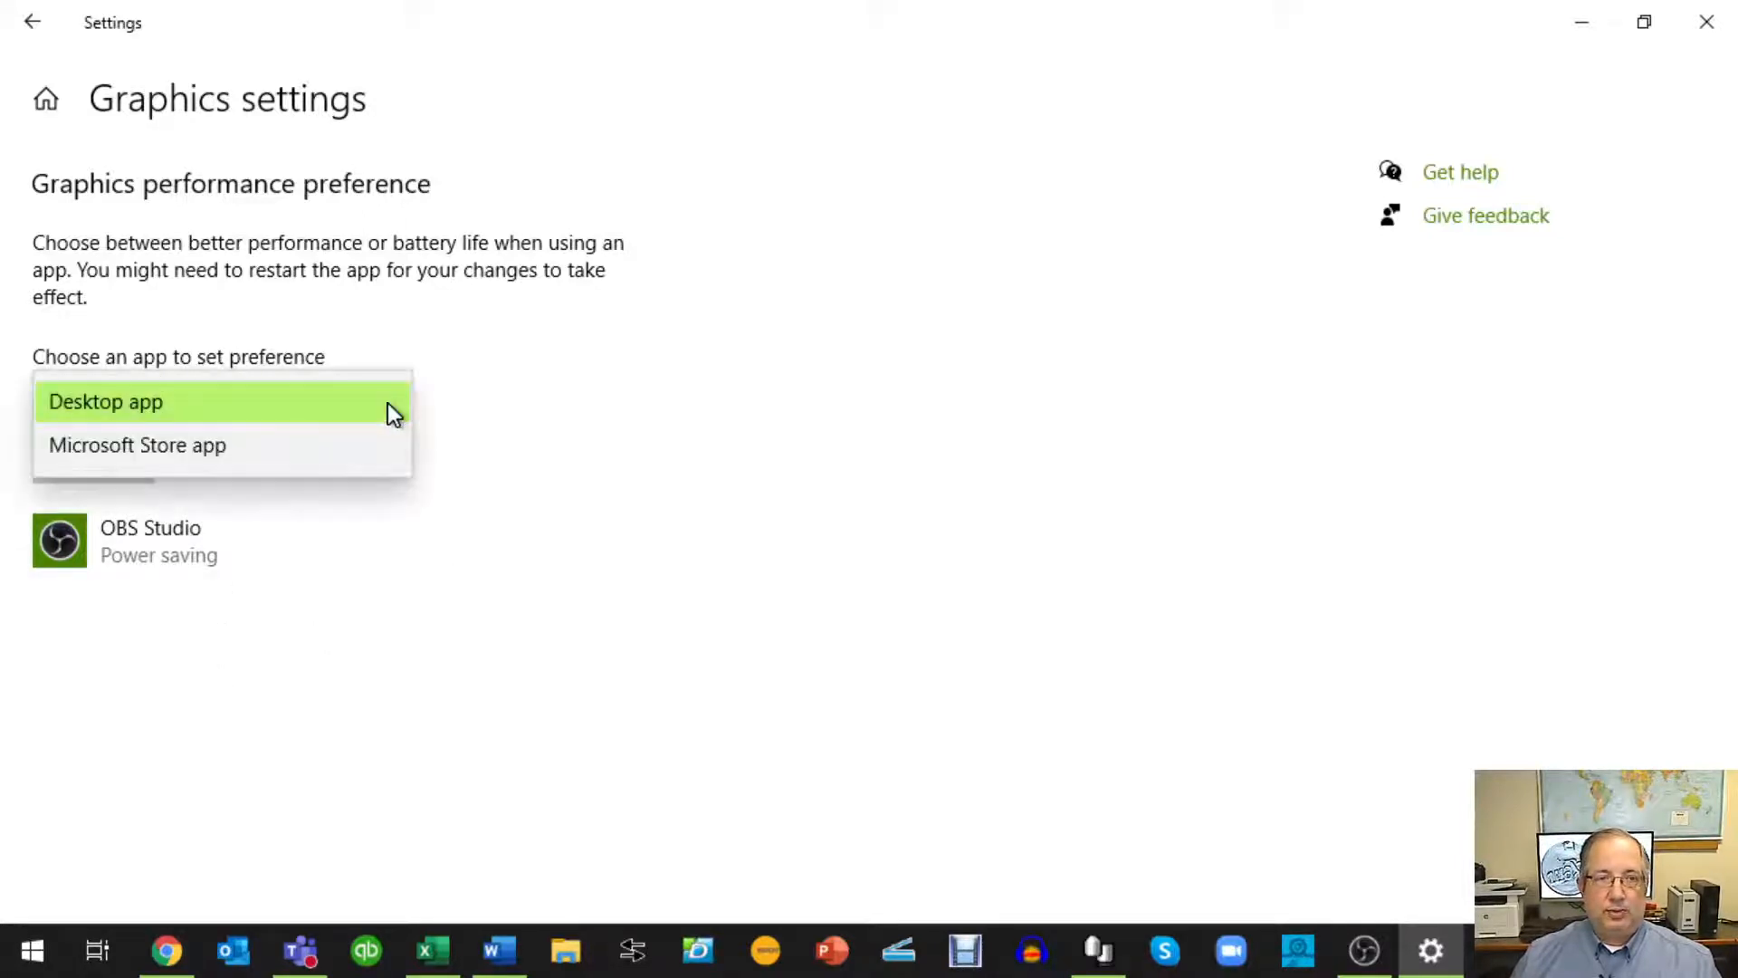
pyautogui.click(387, 404)
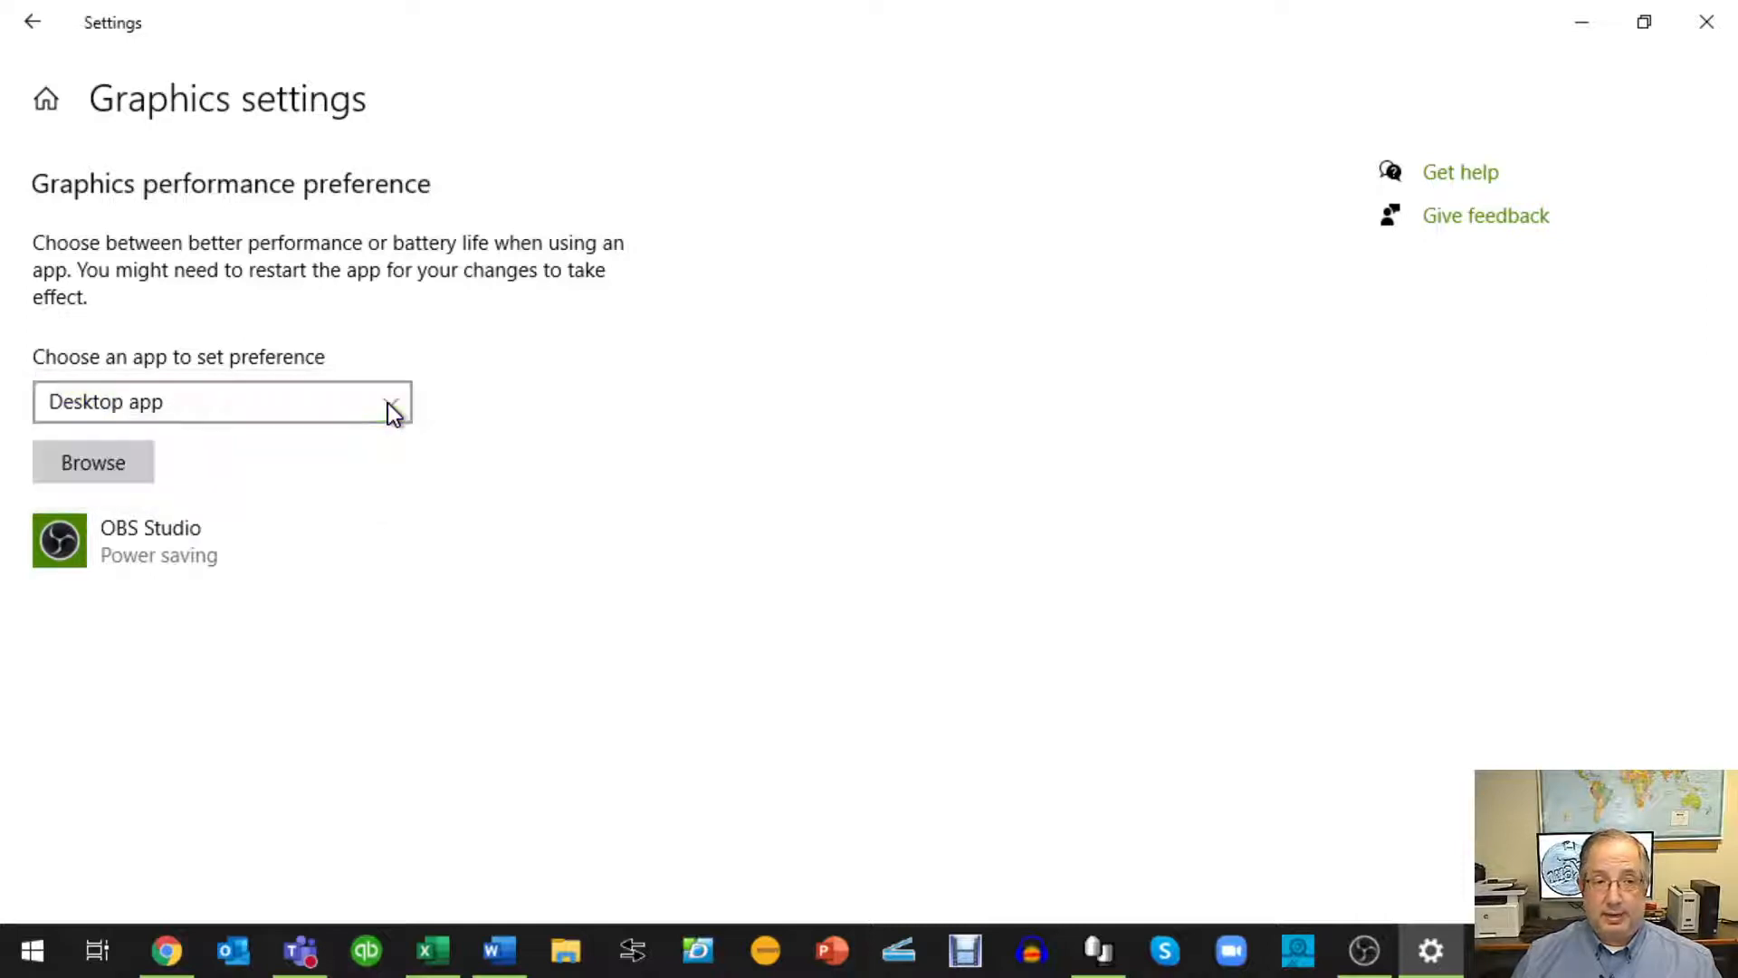
pyautogui.click(83, 471)
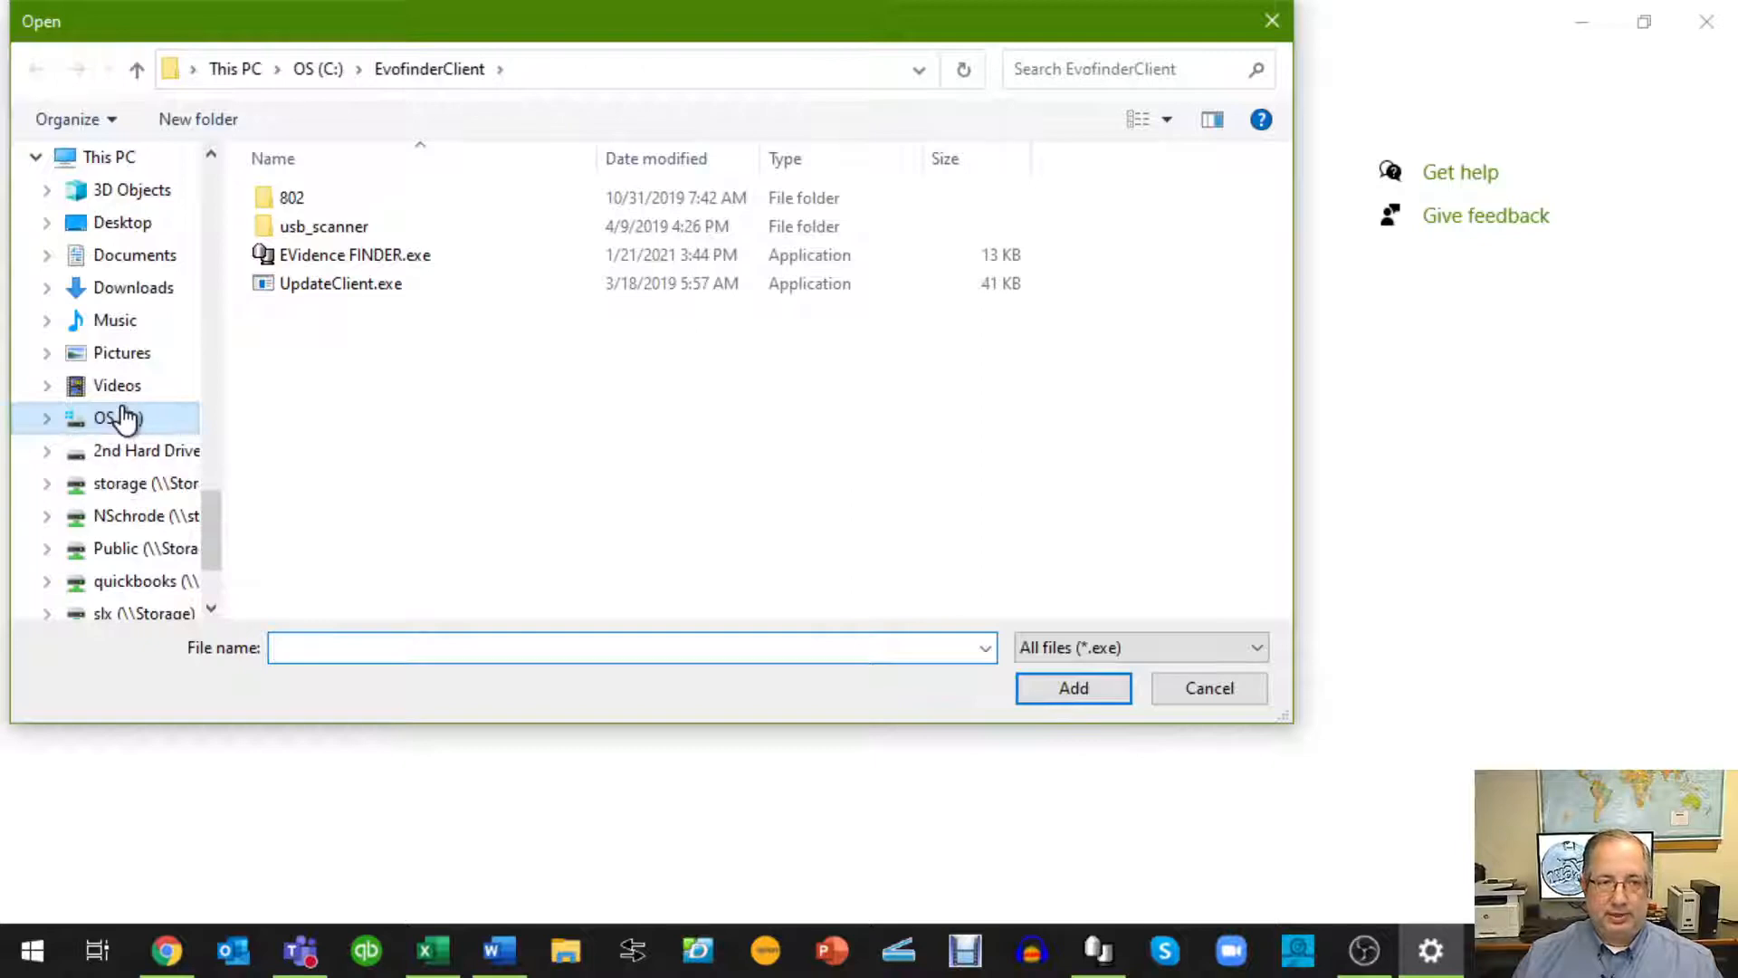
pyautogui.click(124, 420)
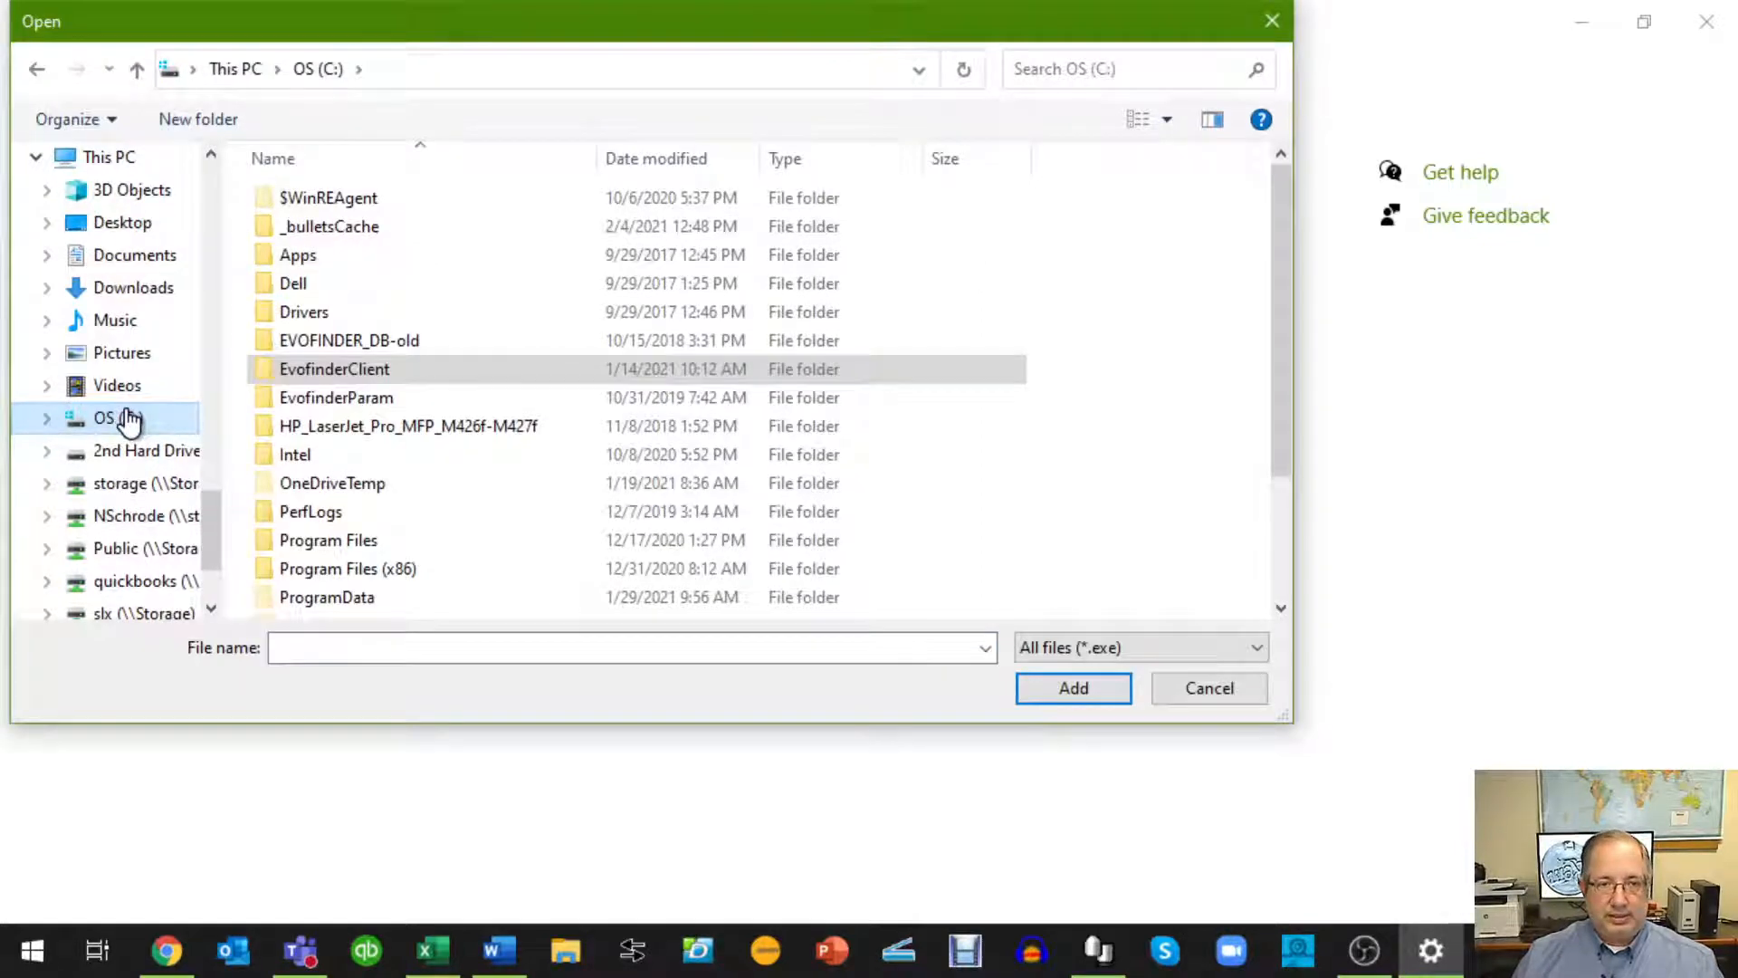
pyautogui.click(340, 371)
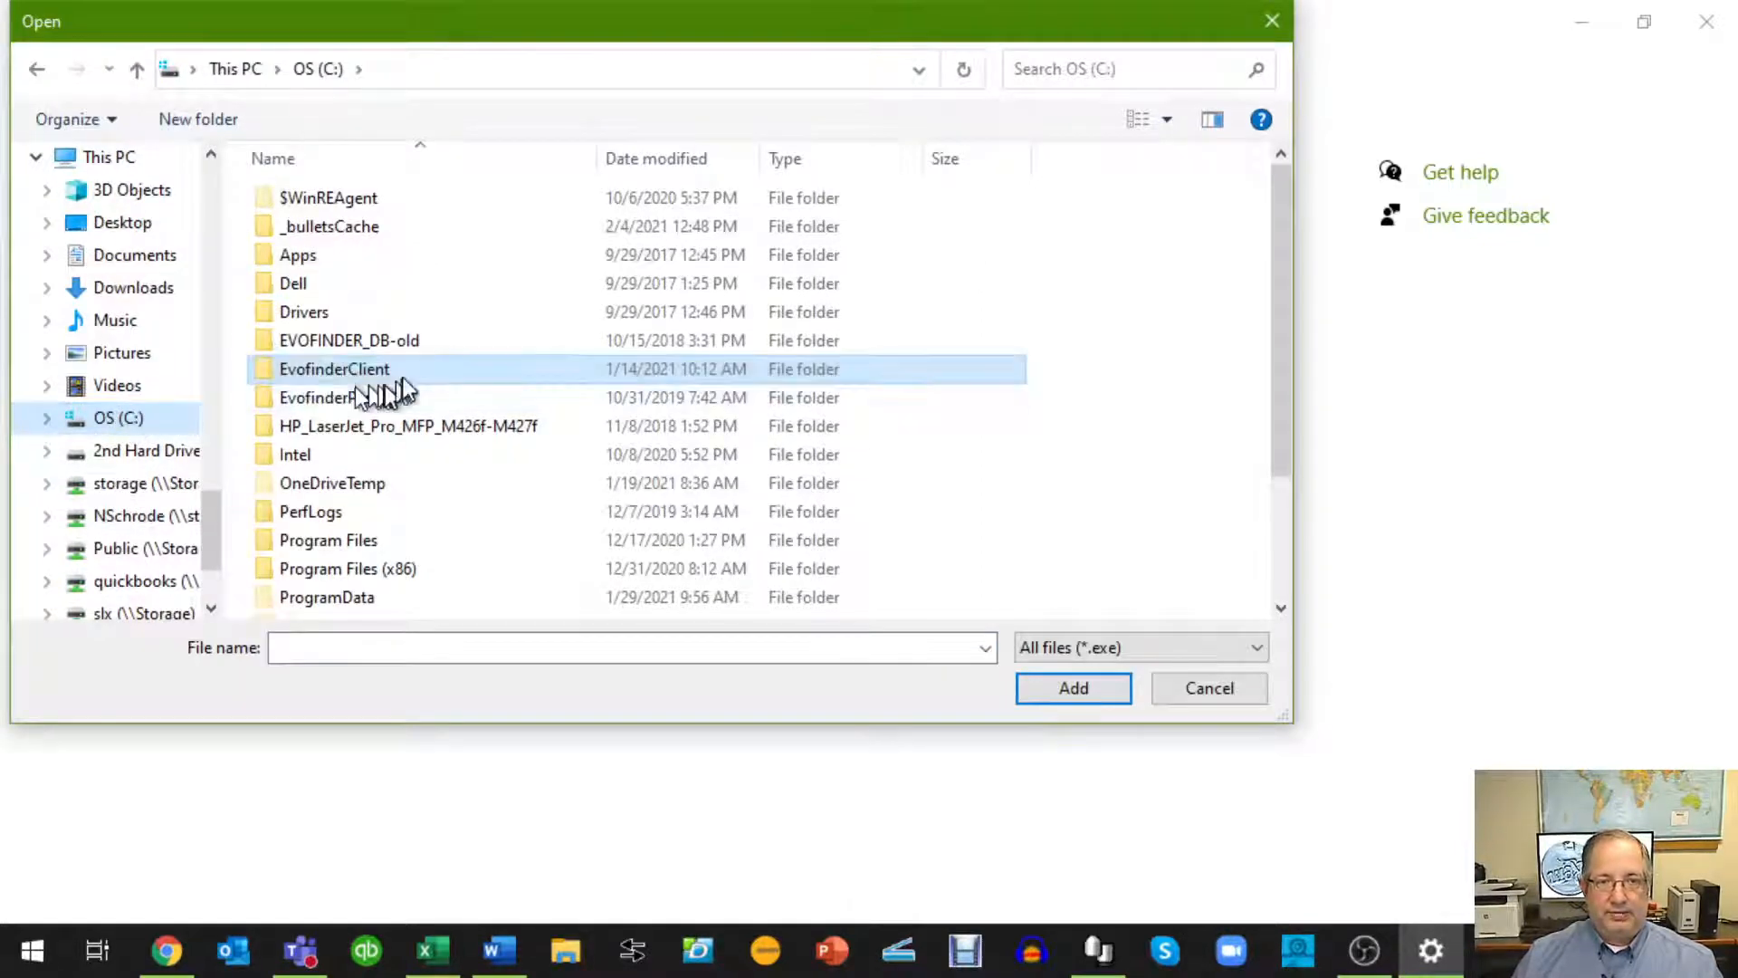
pyautogui.doubleClick(312, 373)
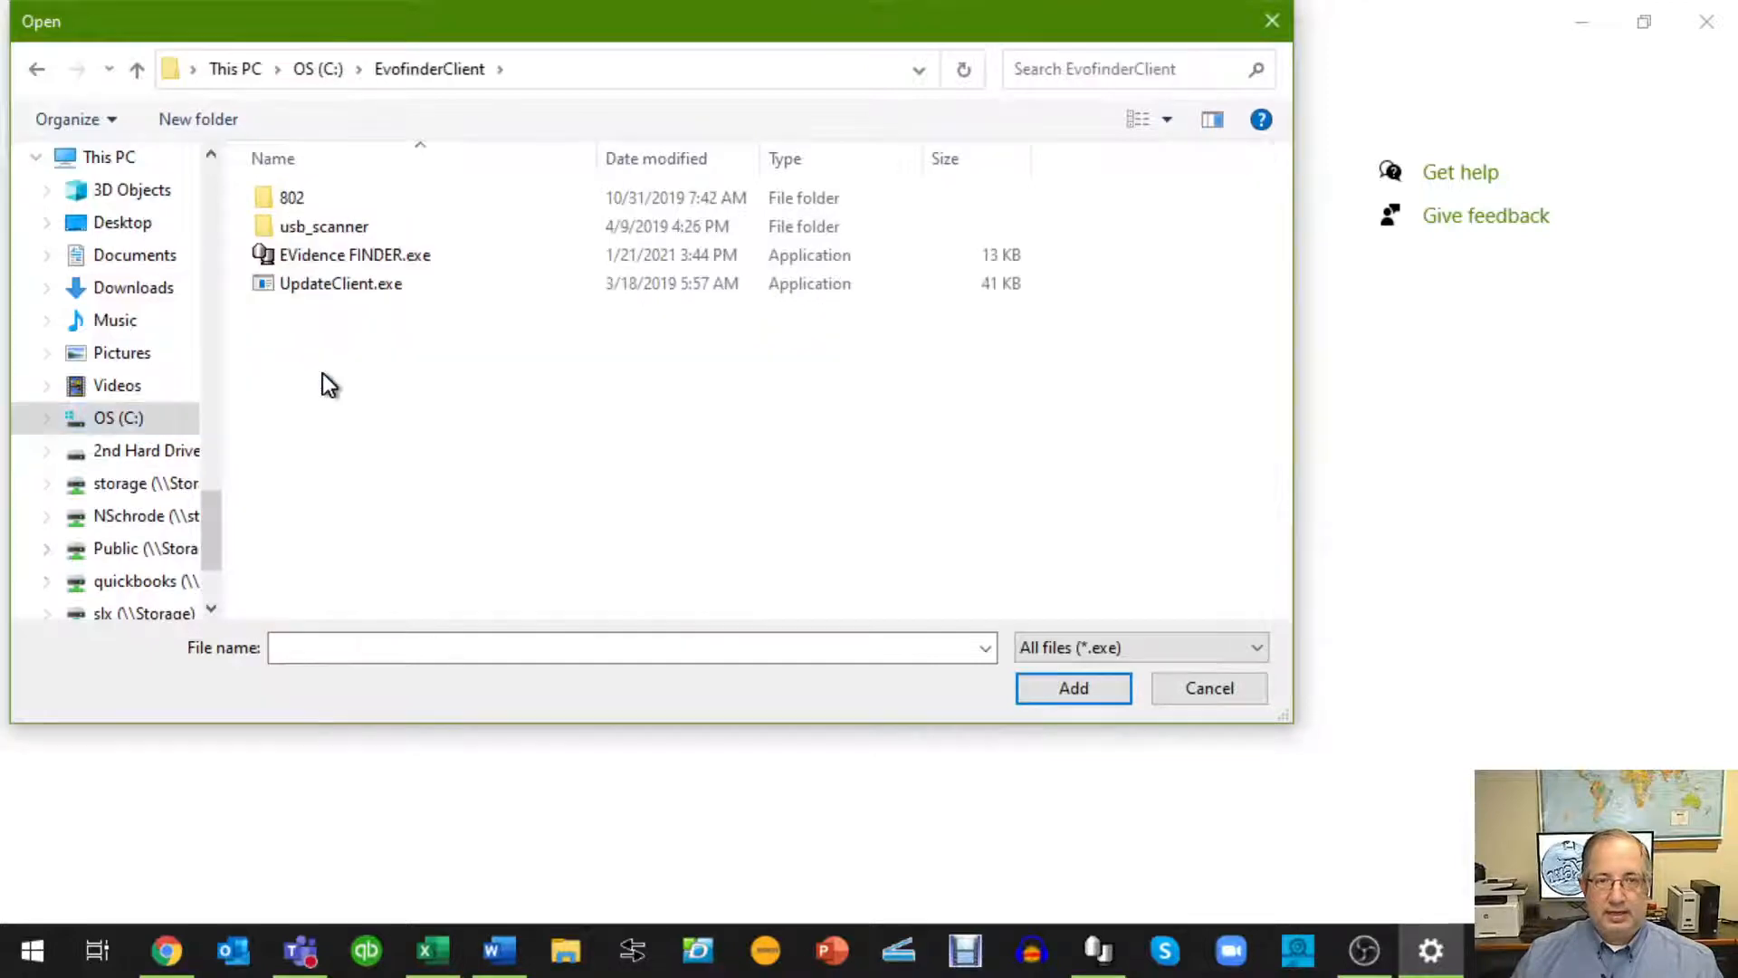
pyautogui.doubleClick(357, 256)
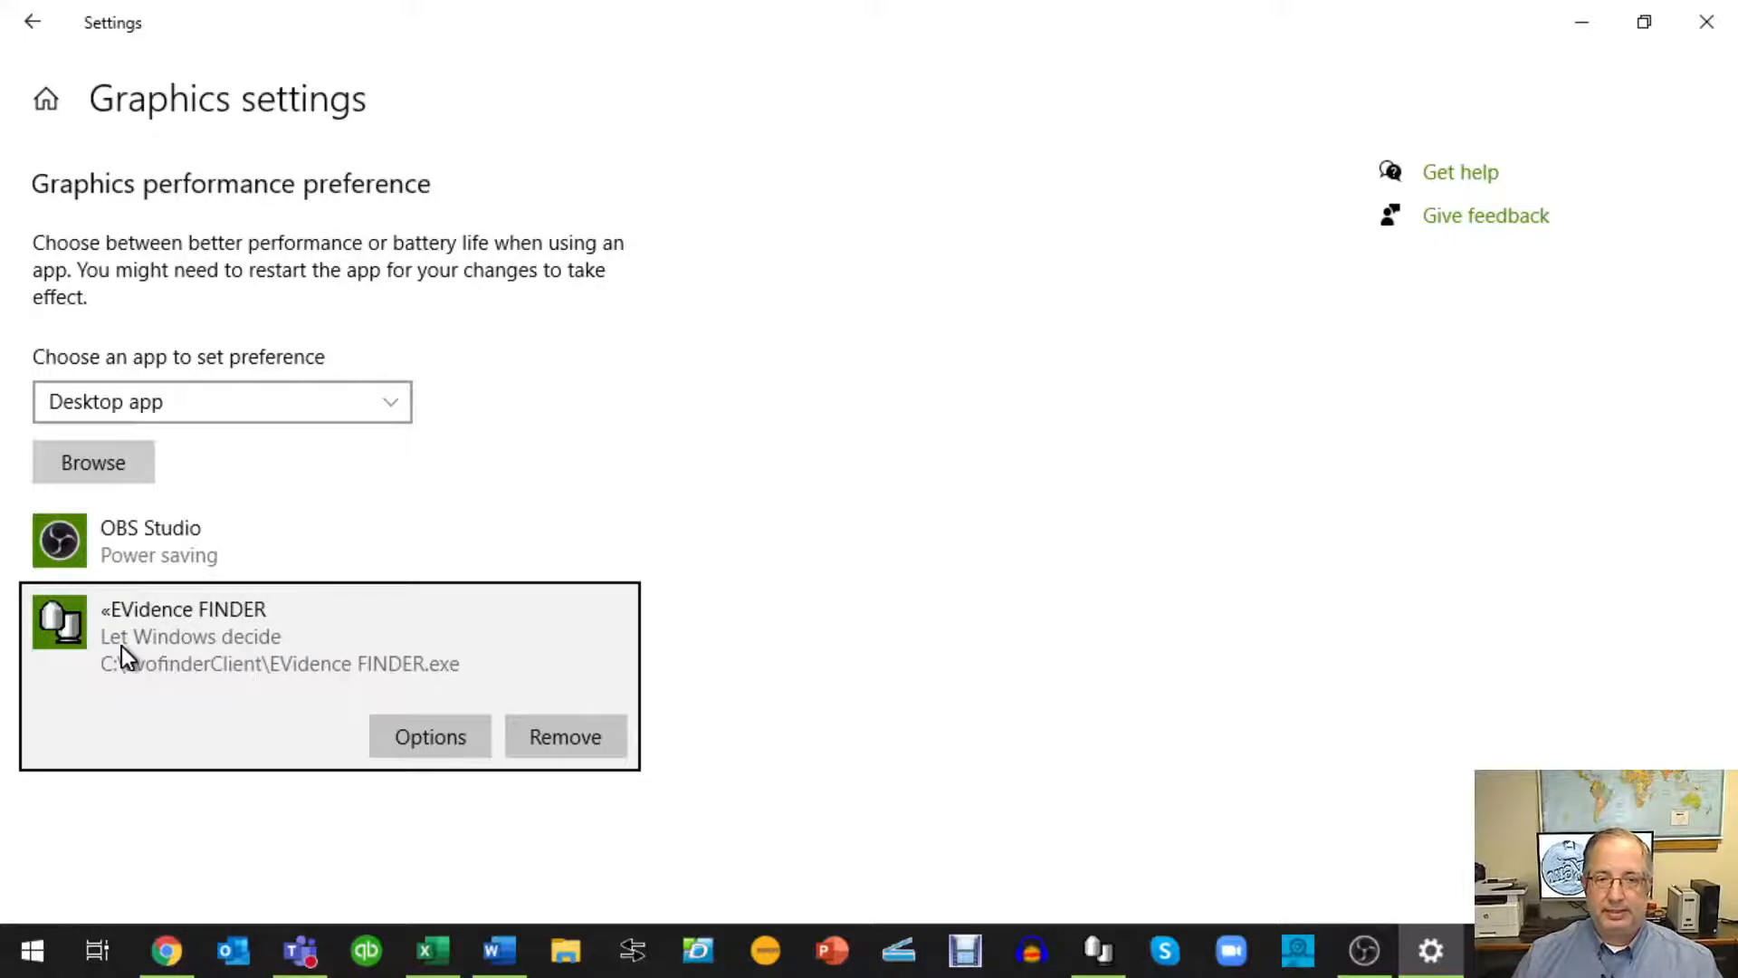
# Step: Set EVidence FINDER's graphics preference to High performance, save it, and close the settings window
pyautogui.click(438, 737)
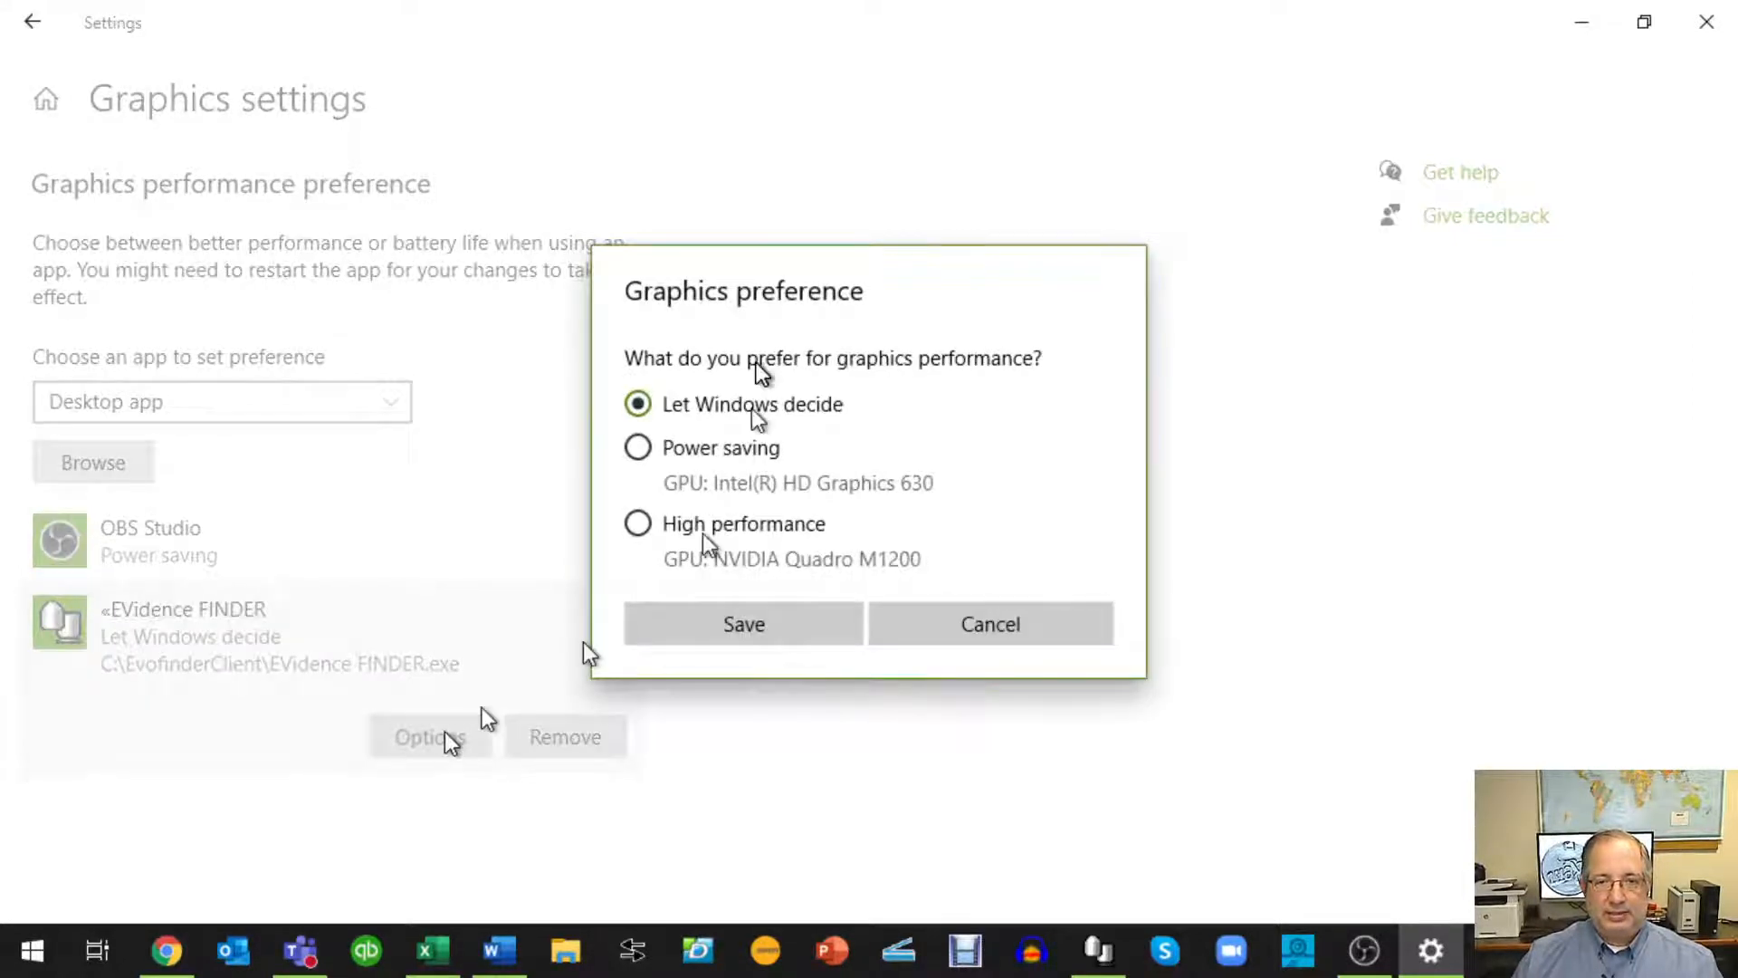
pyautogui.click(638, 525)
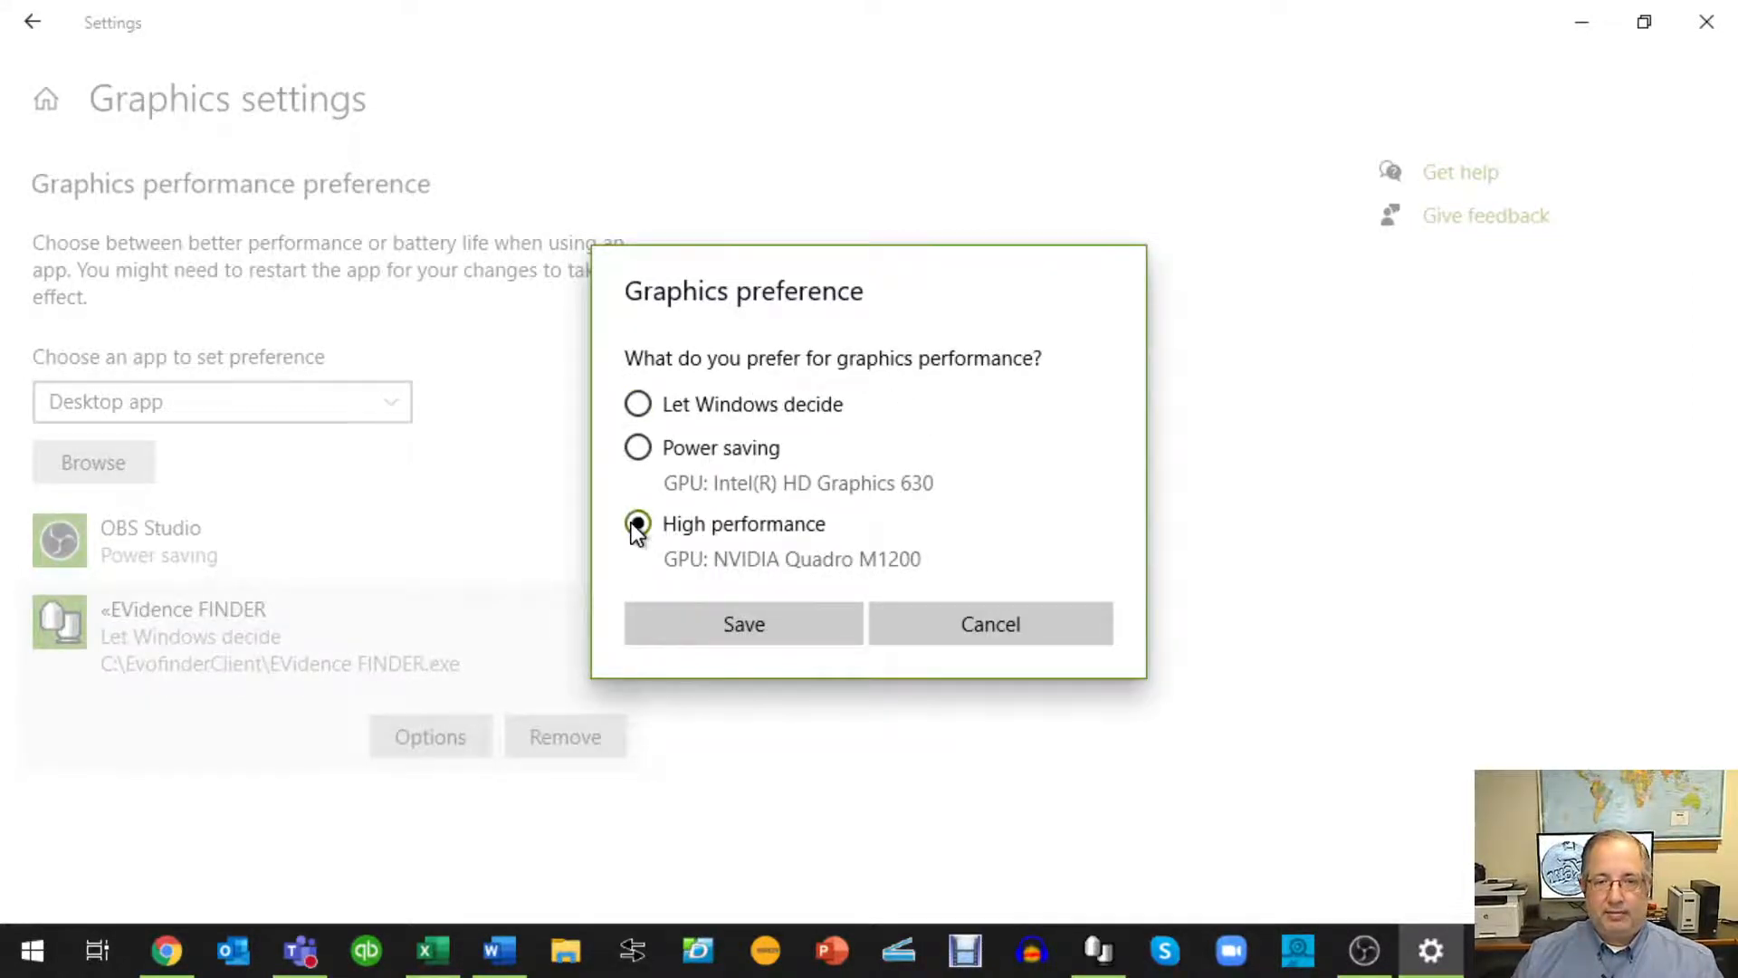
pyautogui.click(740, 620)
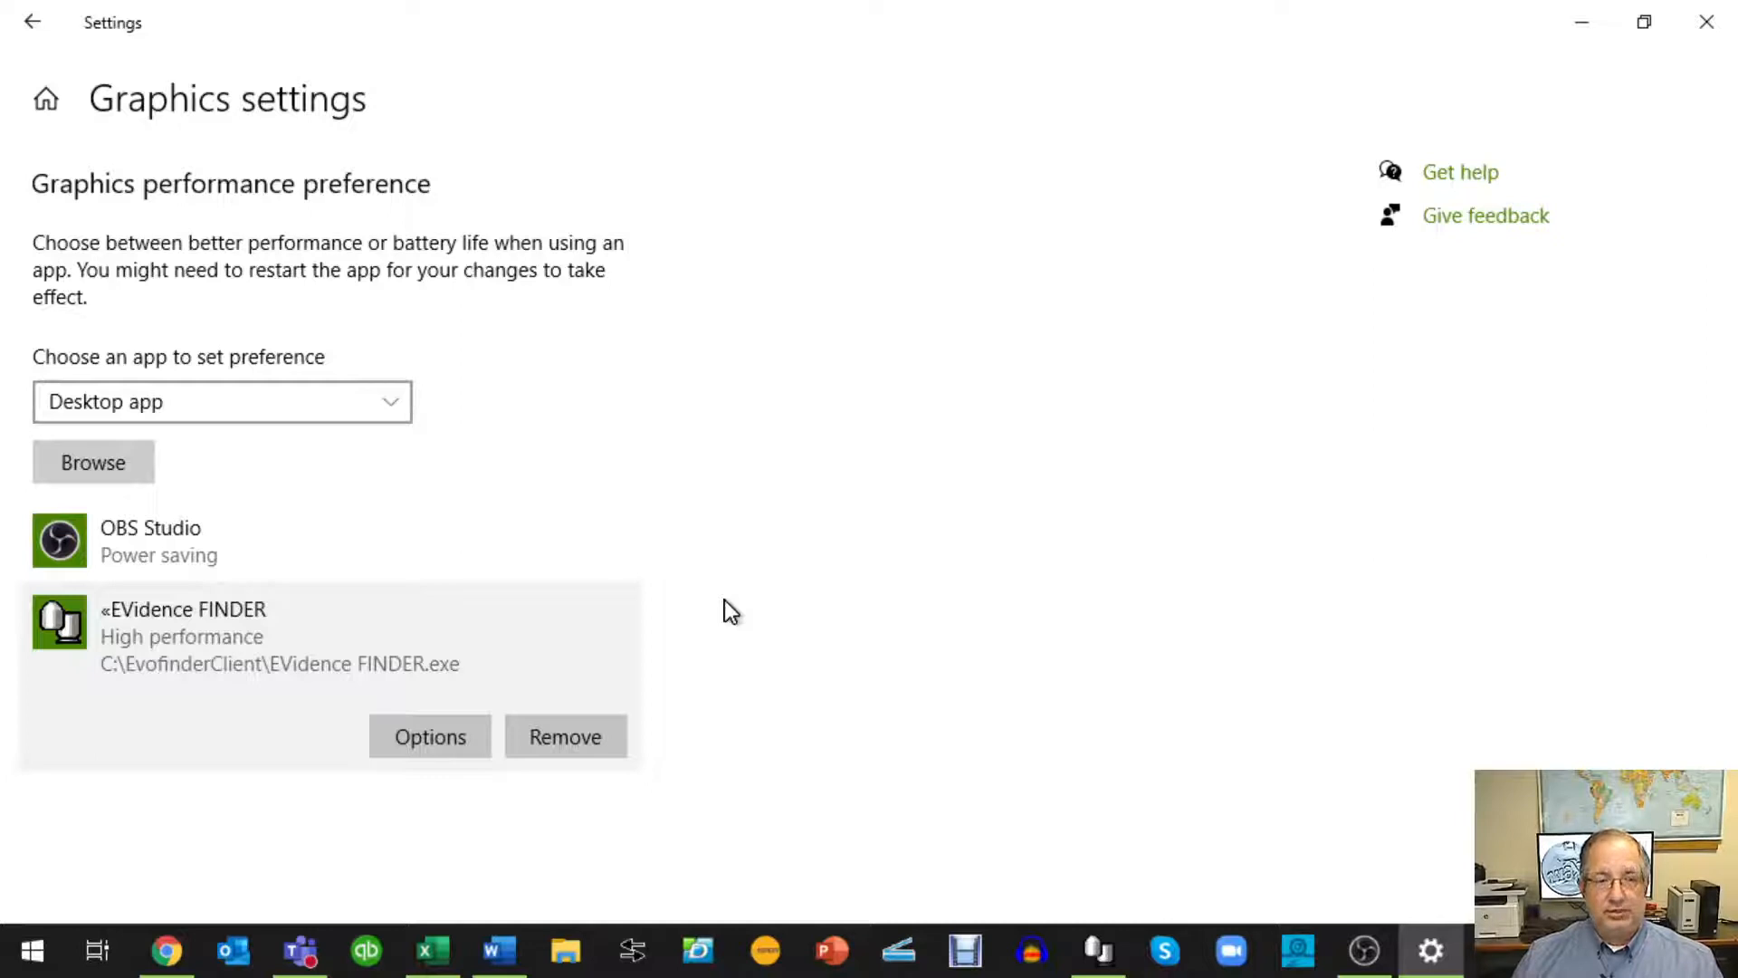
pyautogui.click(1707, 22)
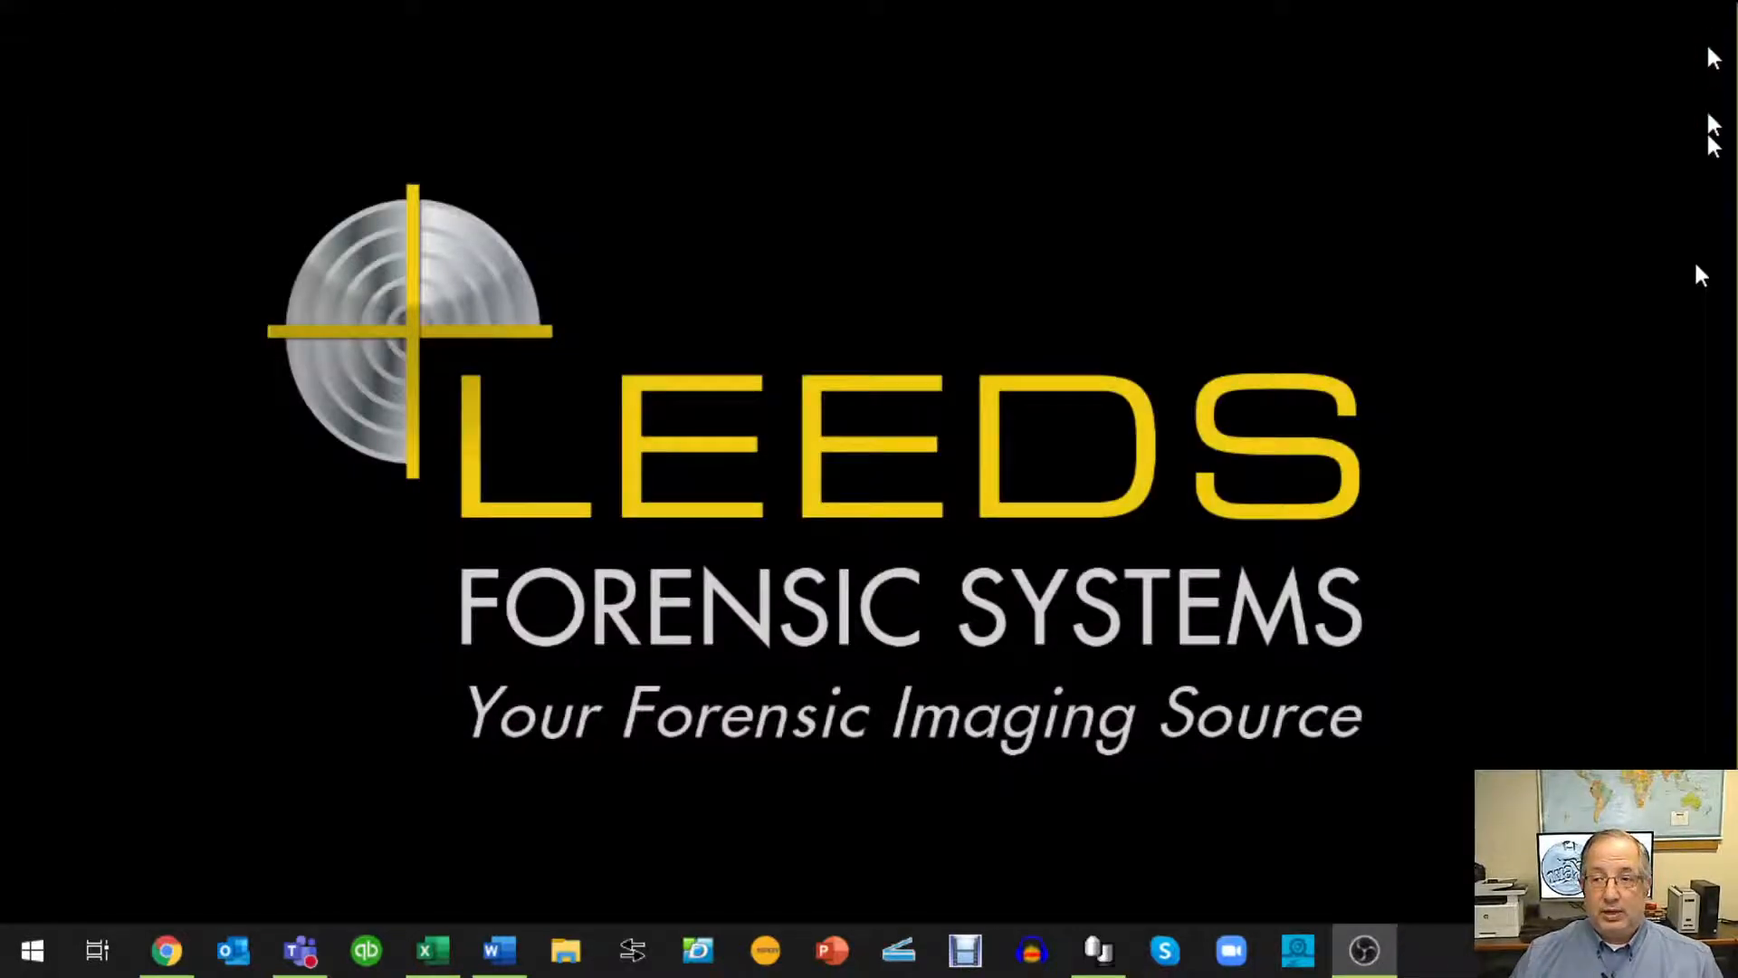